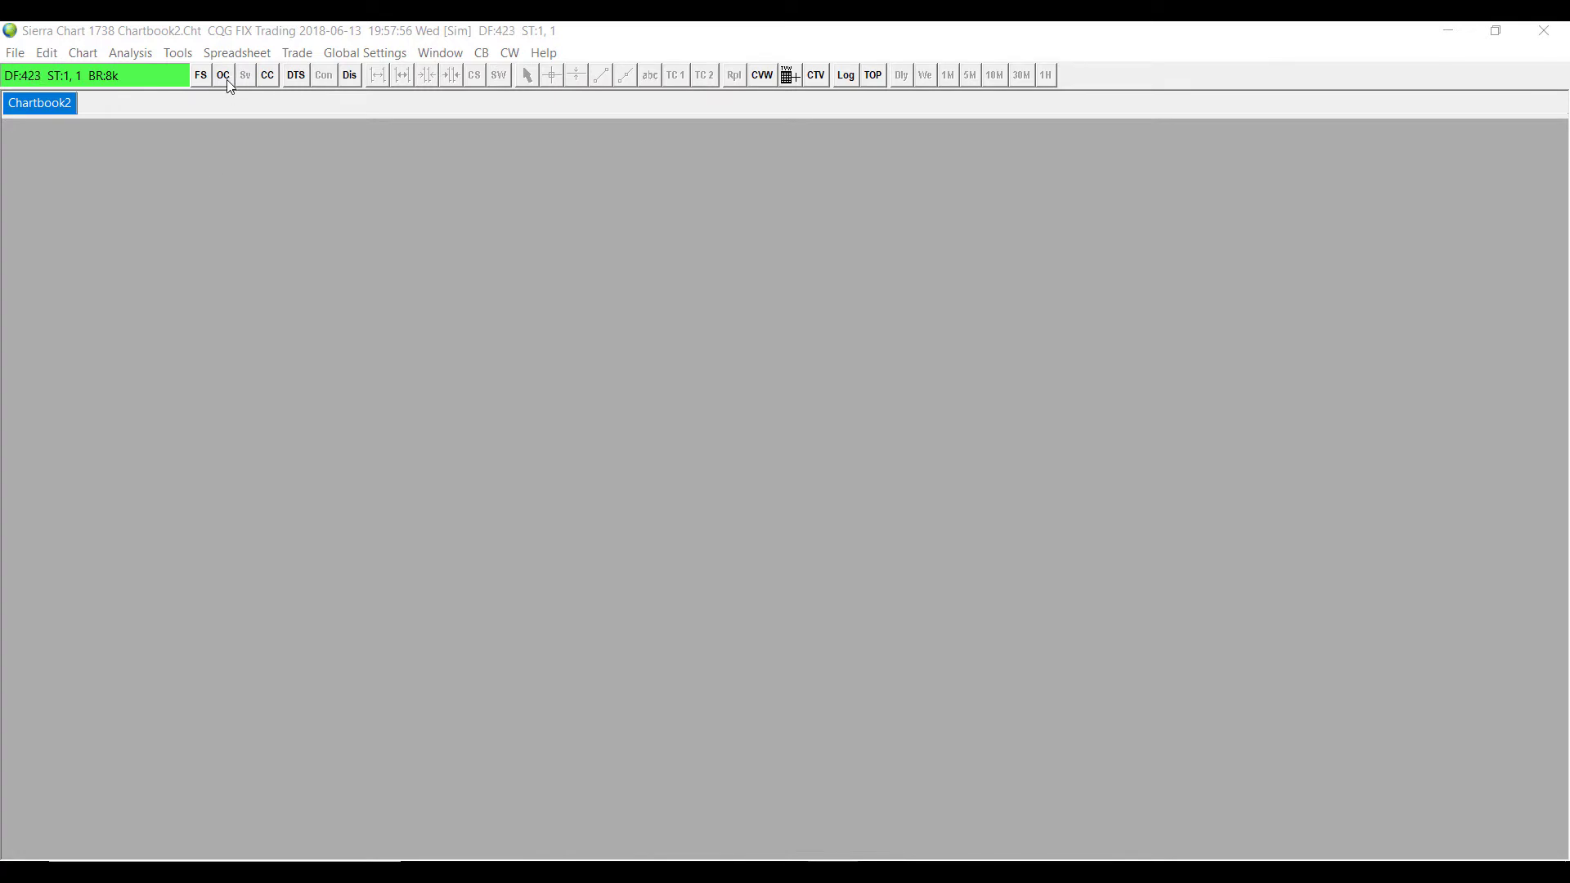
Open a 1-minute intraday chart of F.US.EPM18, the June 2018 E-mini S&P 500 future.
left_click(224, 77)
left_click(201, 78)
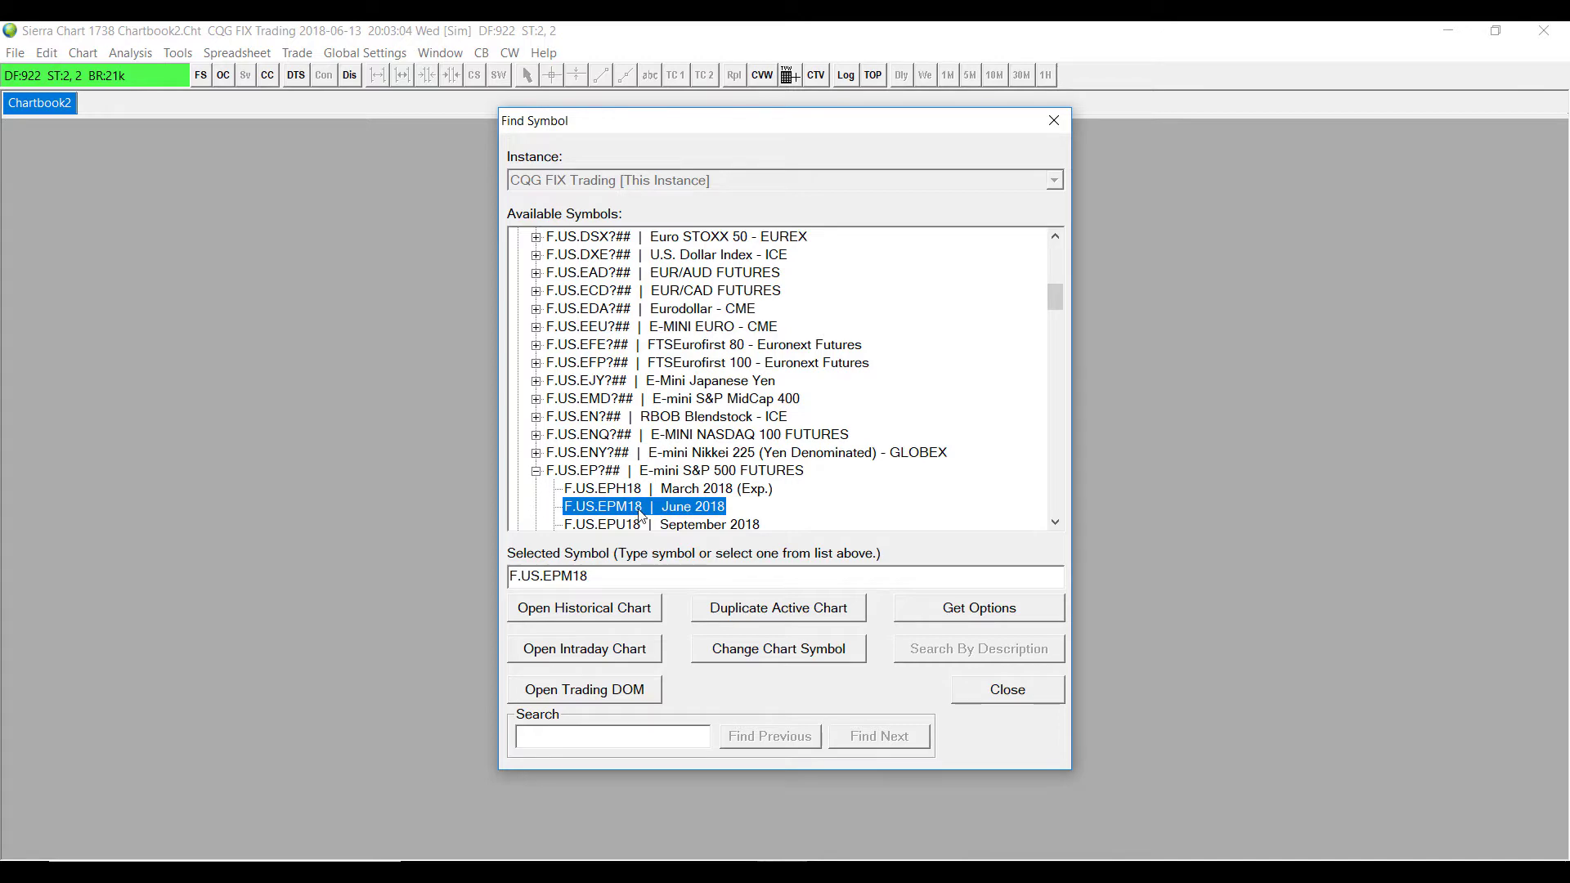
left_click(594, 662)
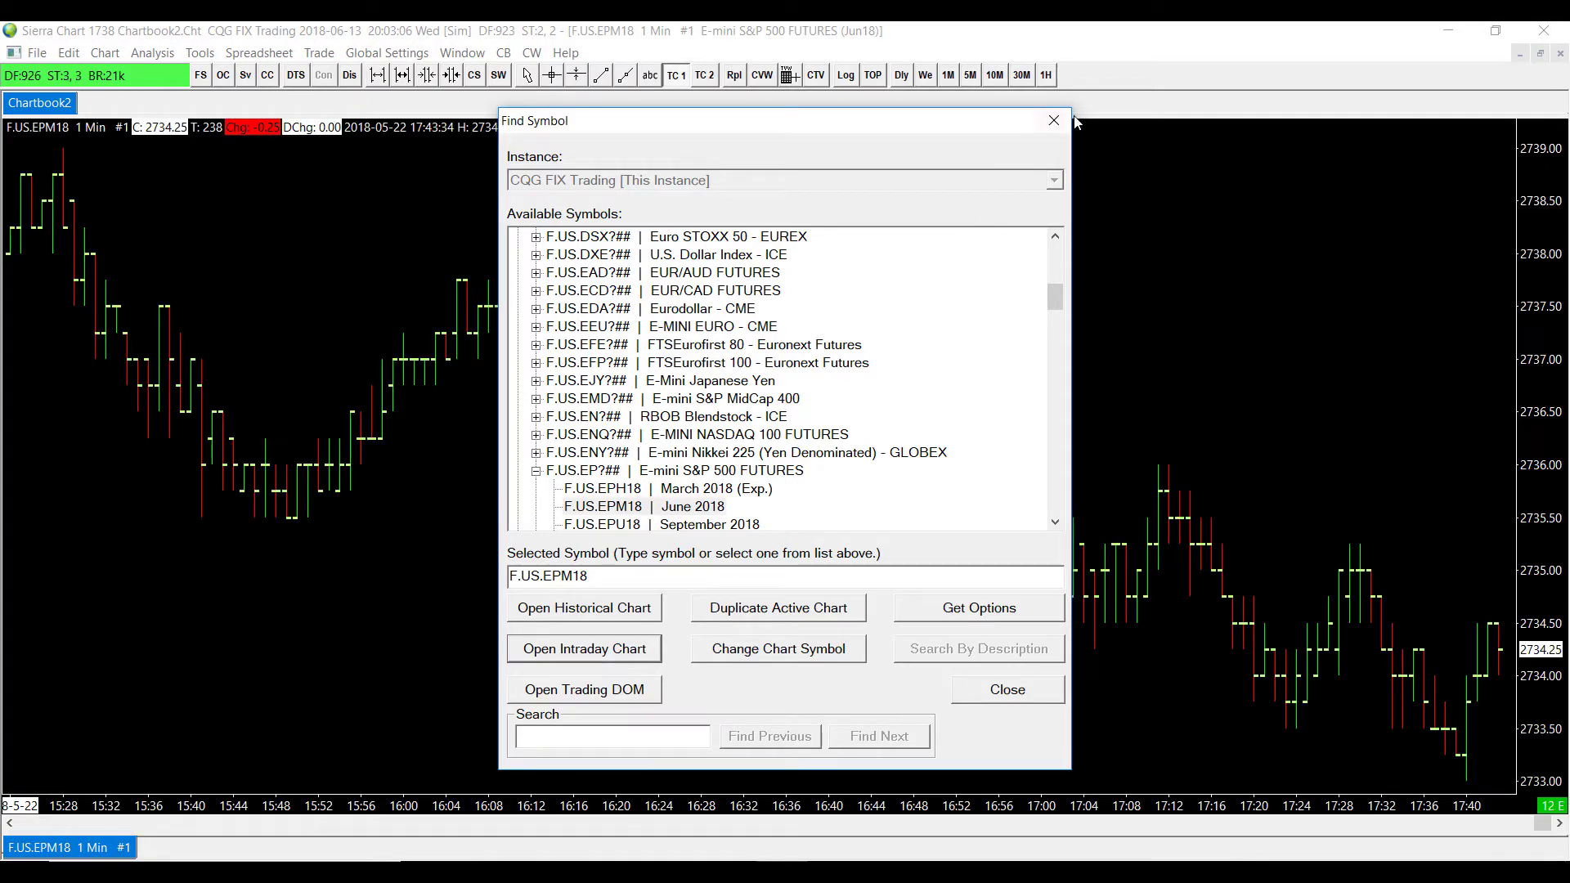
left_click(1053, 123)
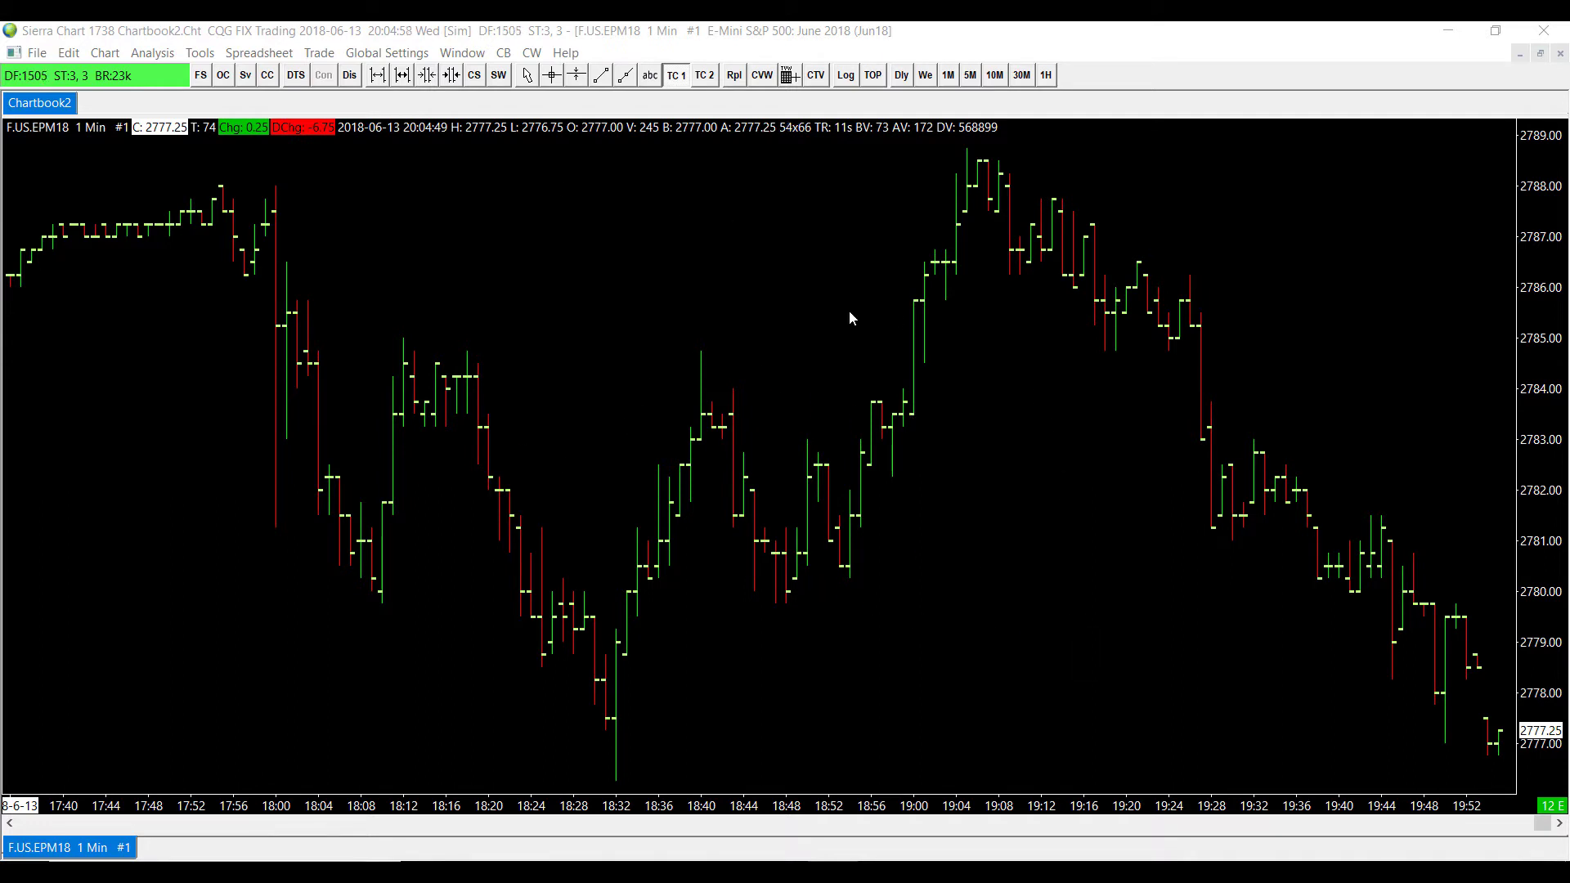
Add the Add Additional Symbol study to the ES chart from Analysis > Studies.
left_click(152, 52)
left_click(164, 76)
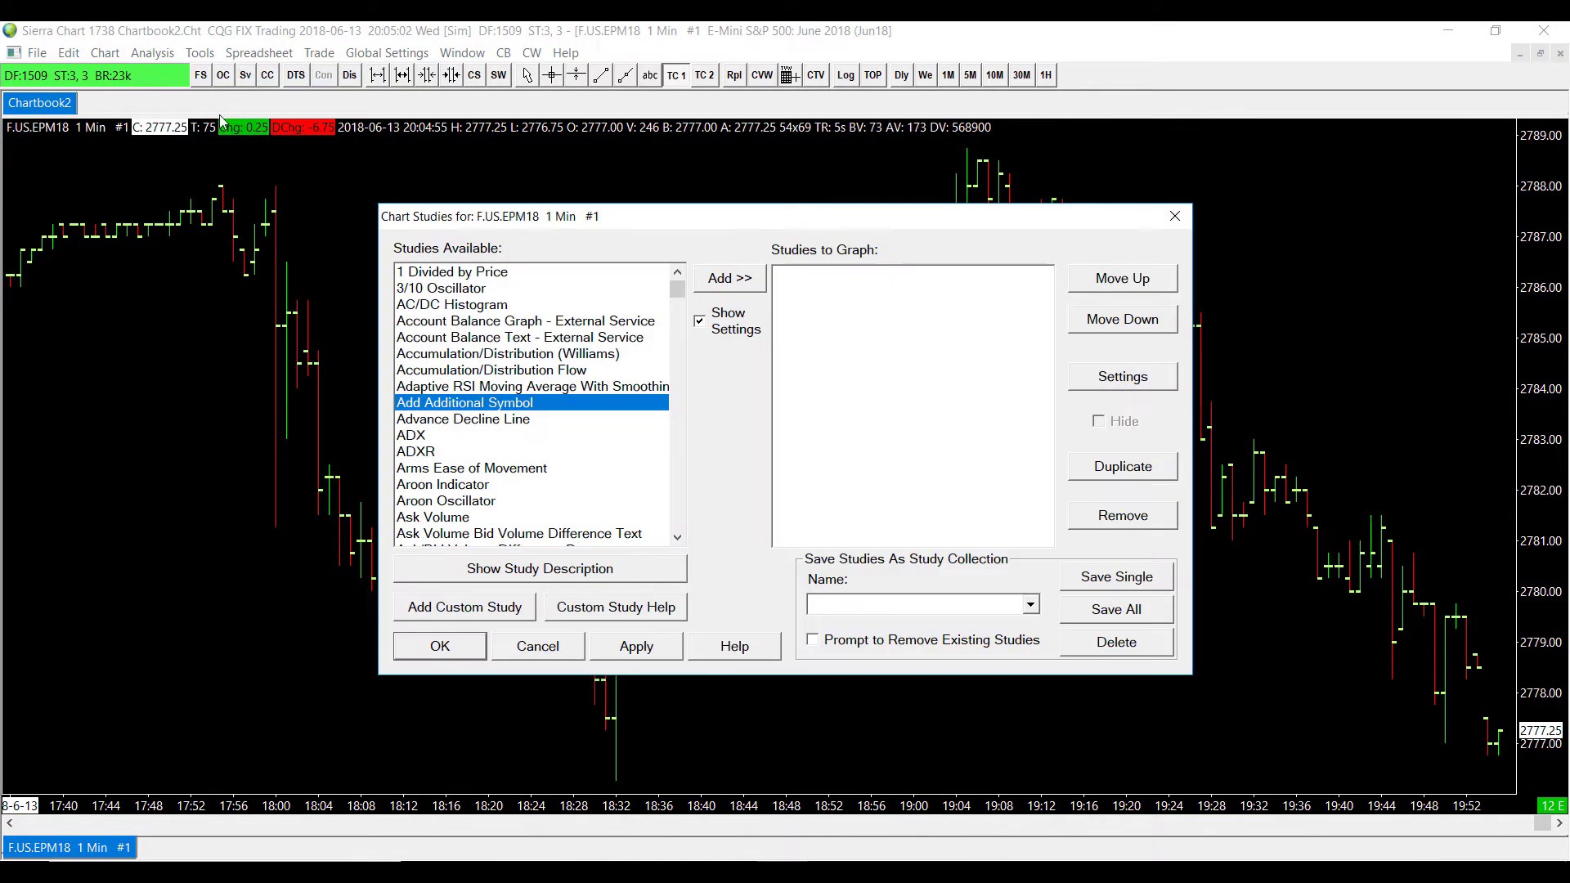
double_click(585, 408)
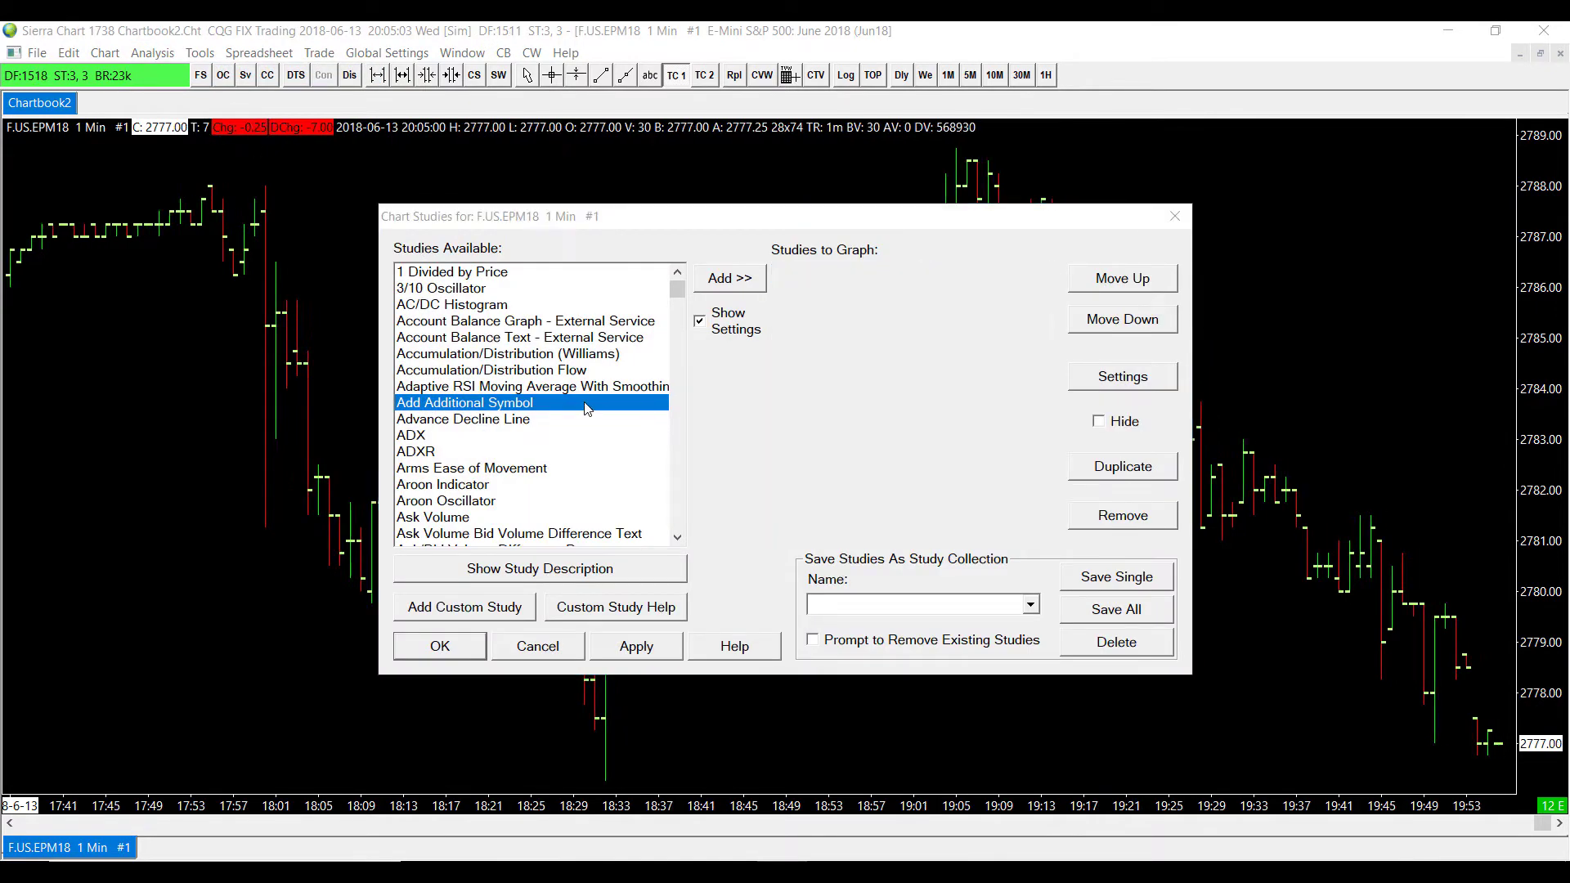
left_click(953, 236)
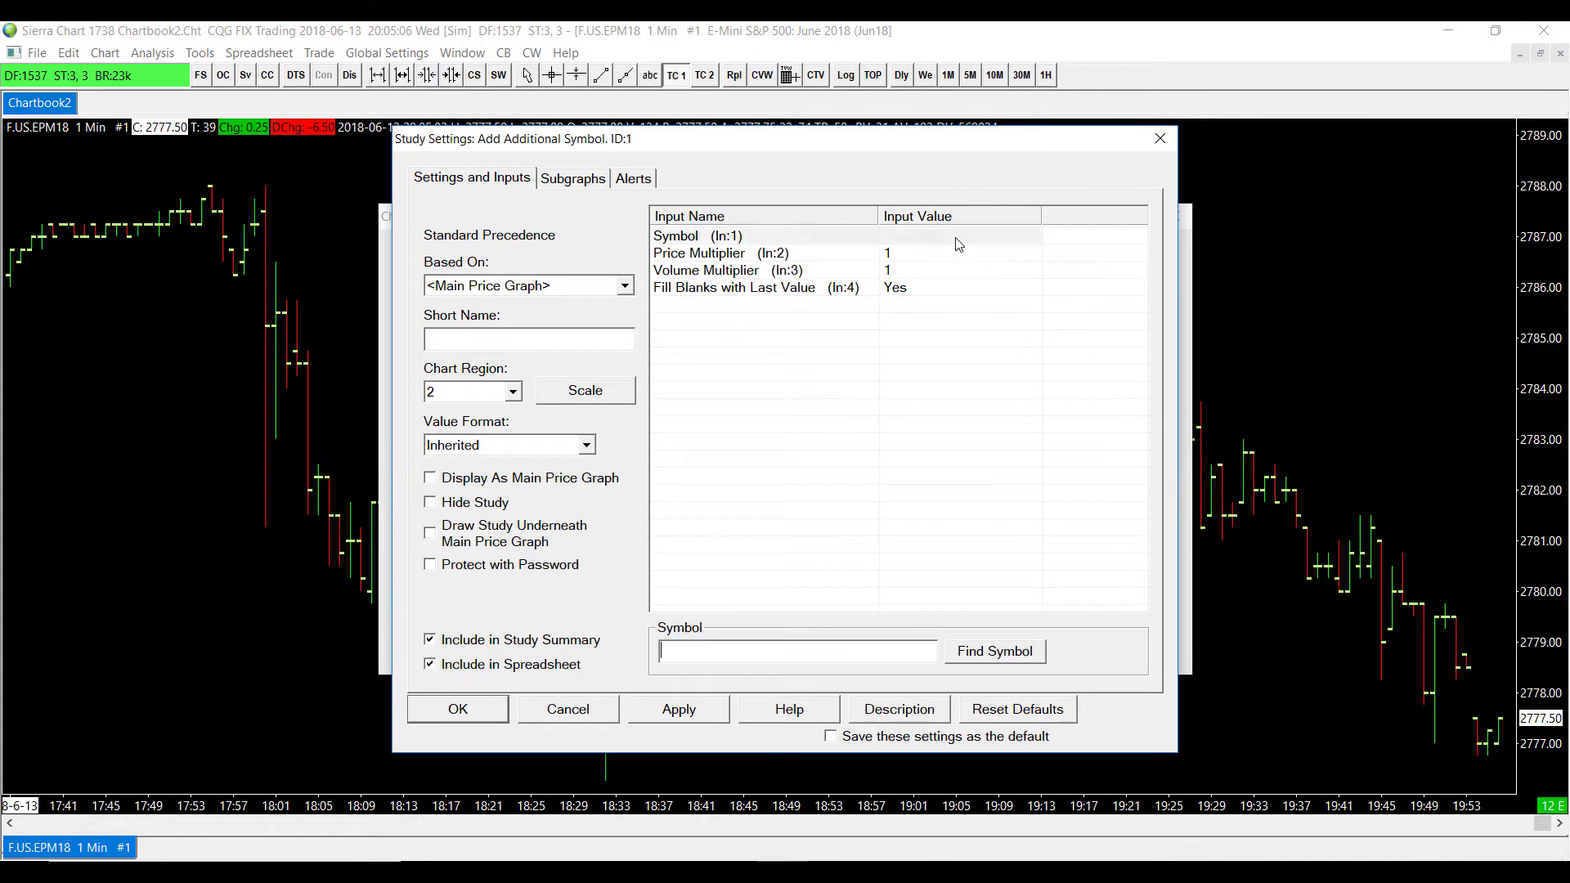
Set the study's symbol to TICK-SP, the S&P 500 TICK, from the Market Stats group.
left_click(1014, 658)
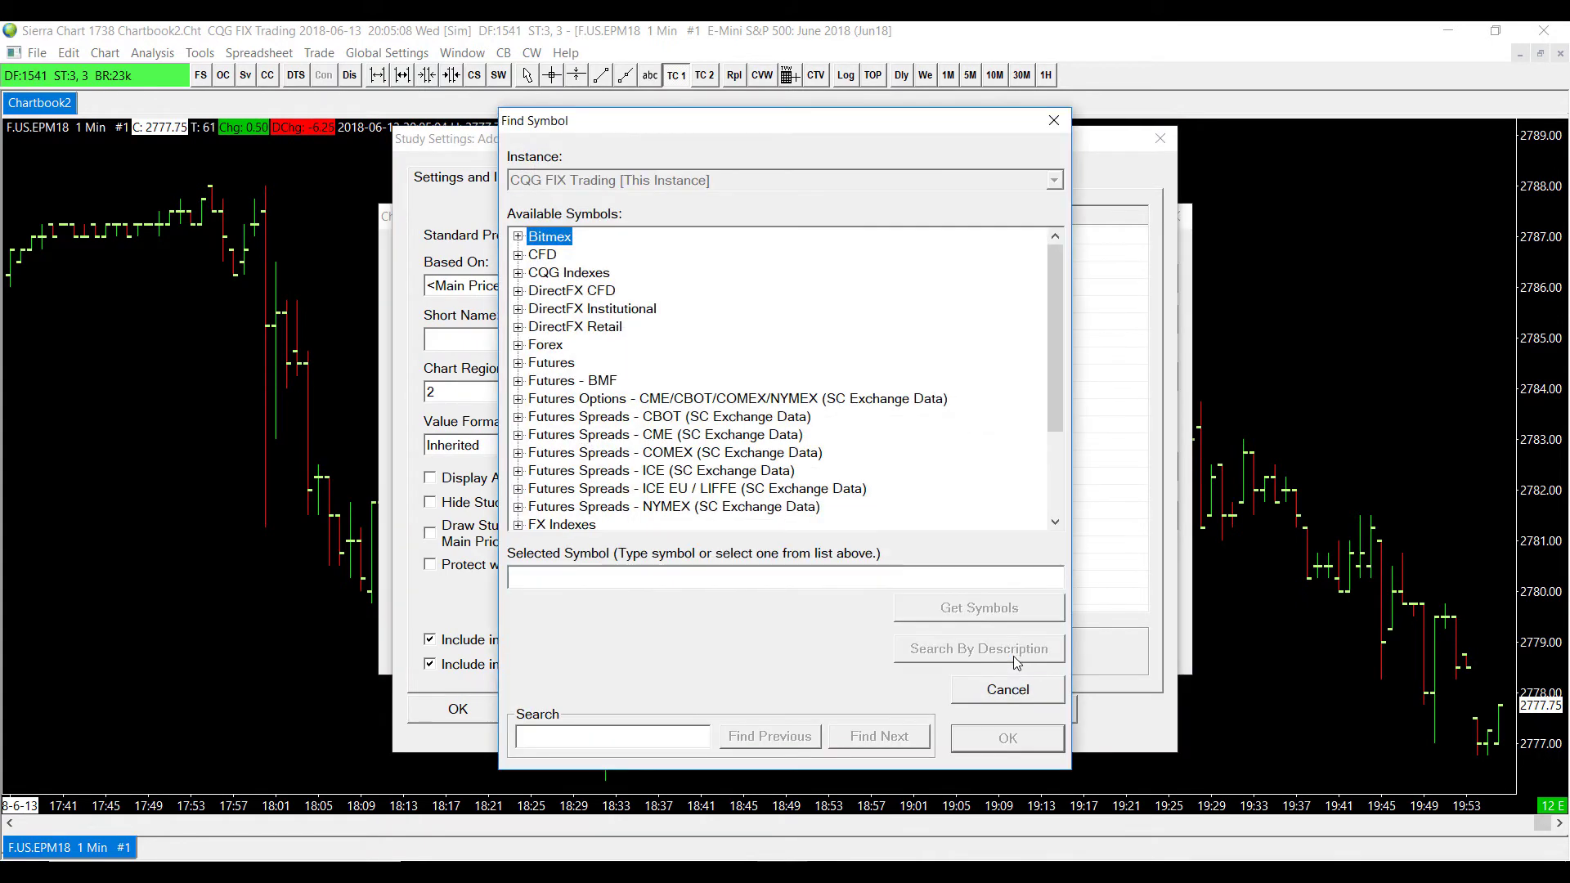
scroll(727, 352, "down", 2)
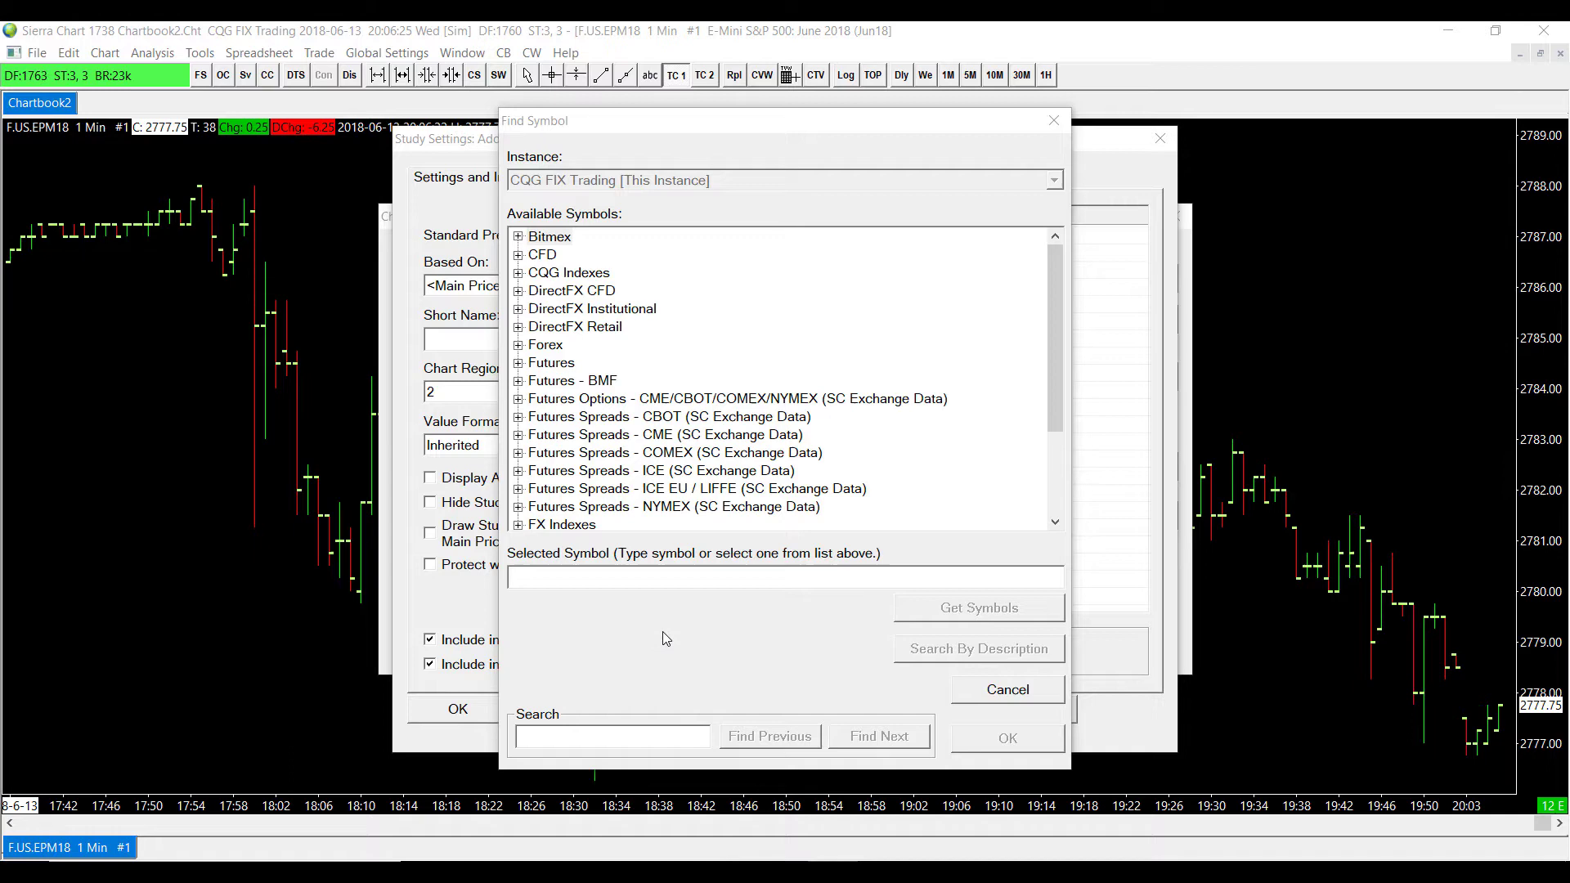
scroll(736, 423, "down", 3)
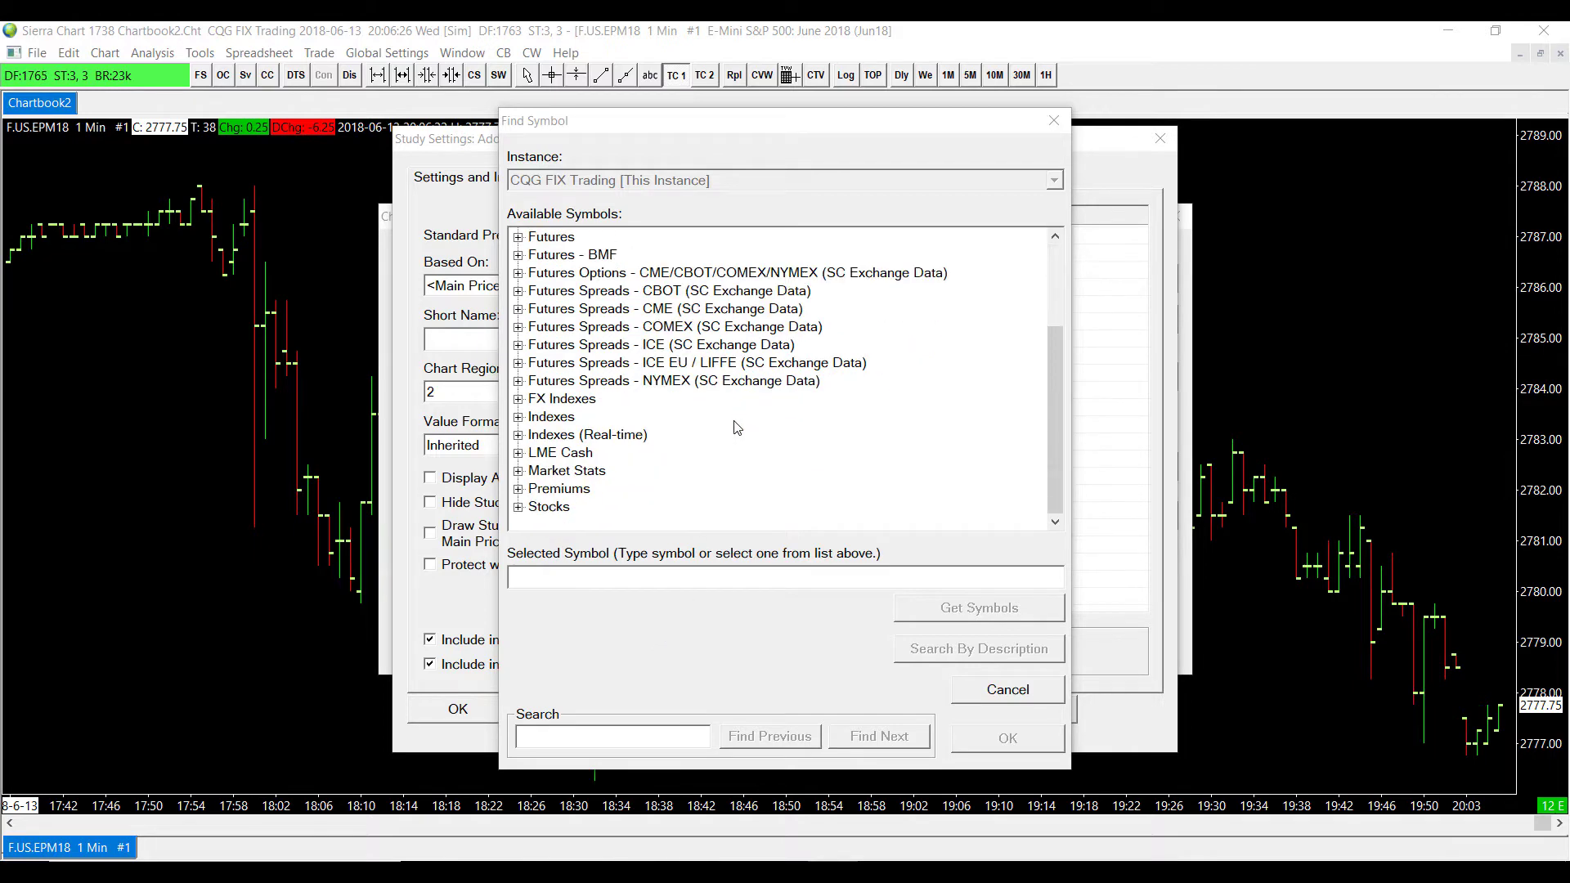
left_click(517, 471)
scroll(582, 434, "down", 10)
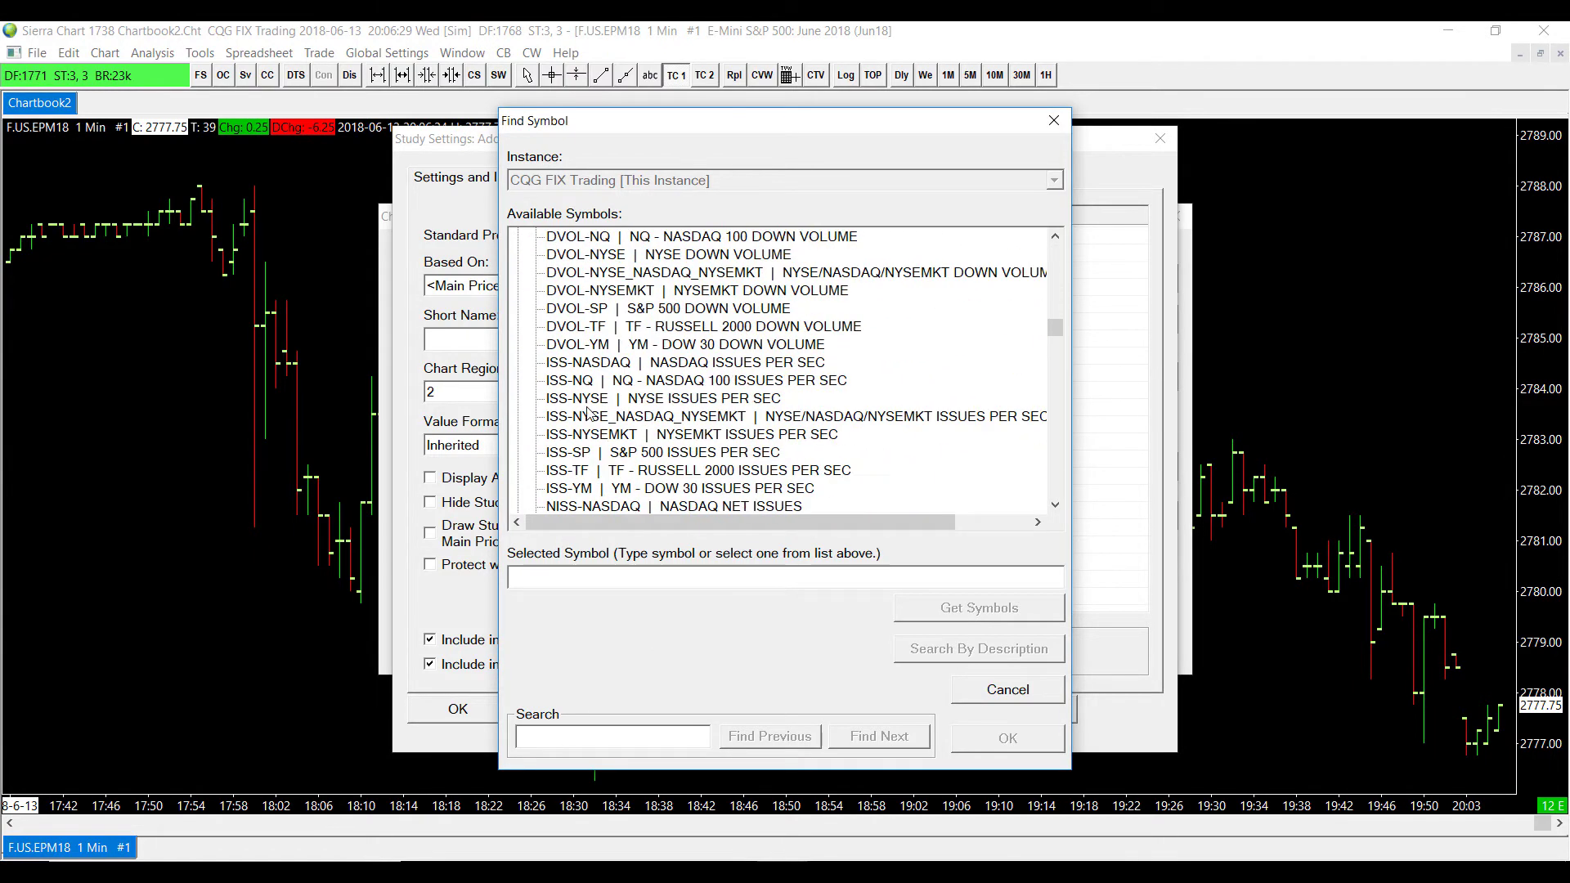
scroll(588, 413, "down", 15)
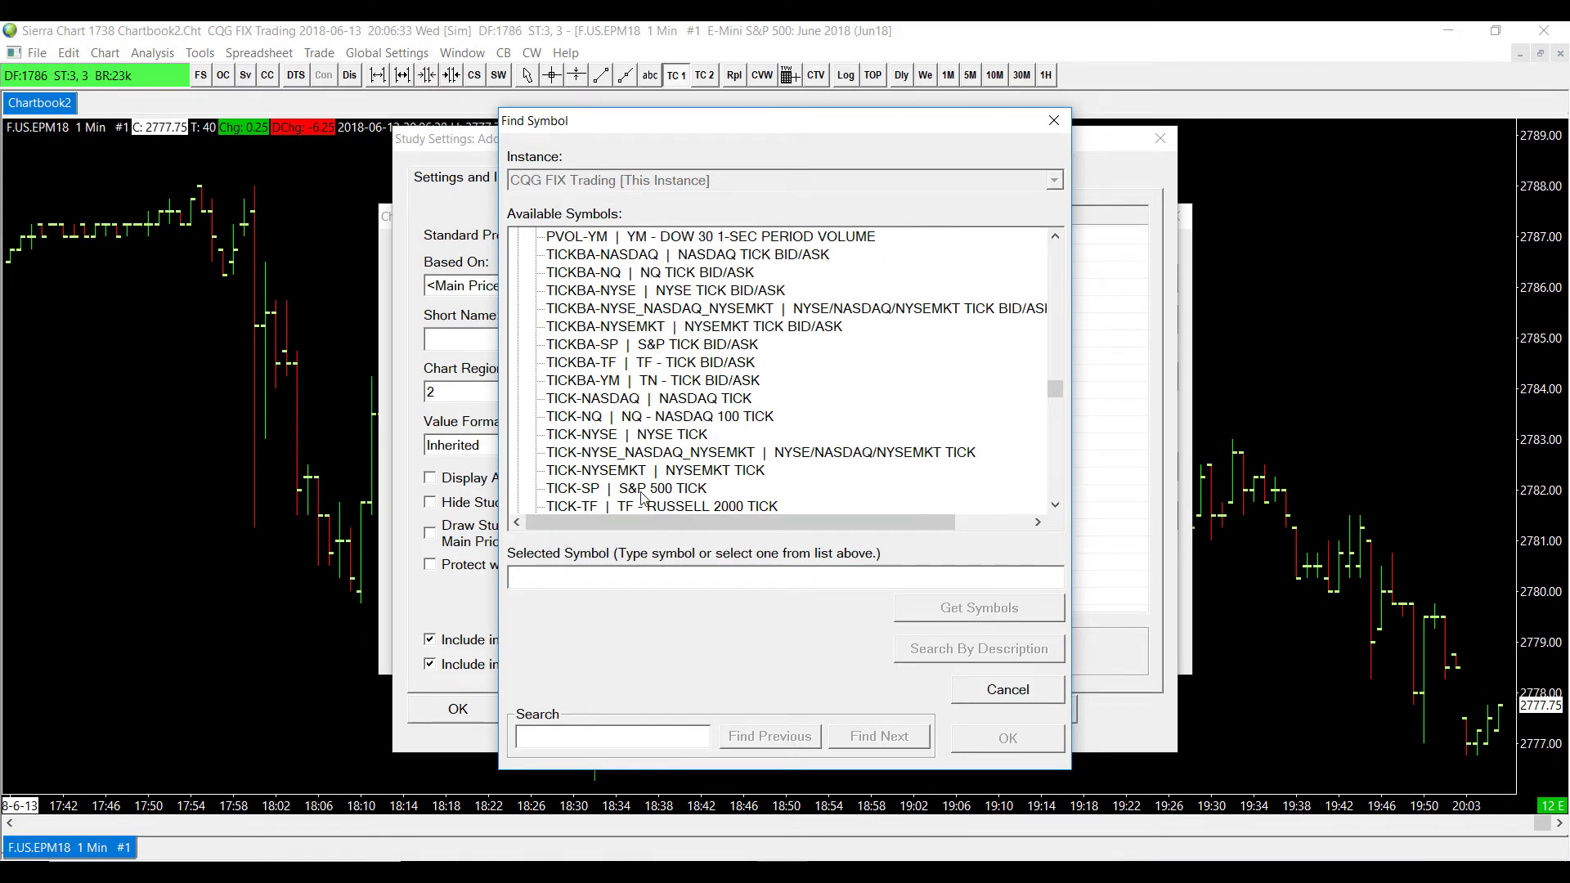
left_click(683, 491)
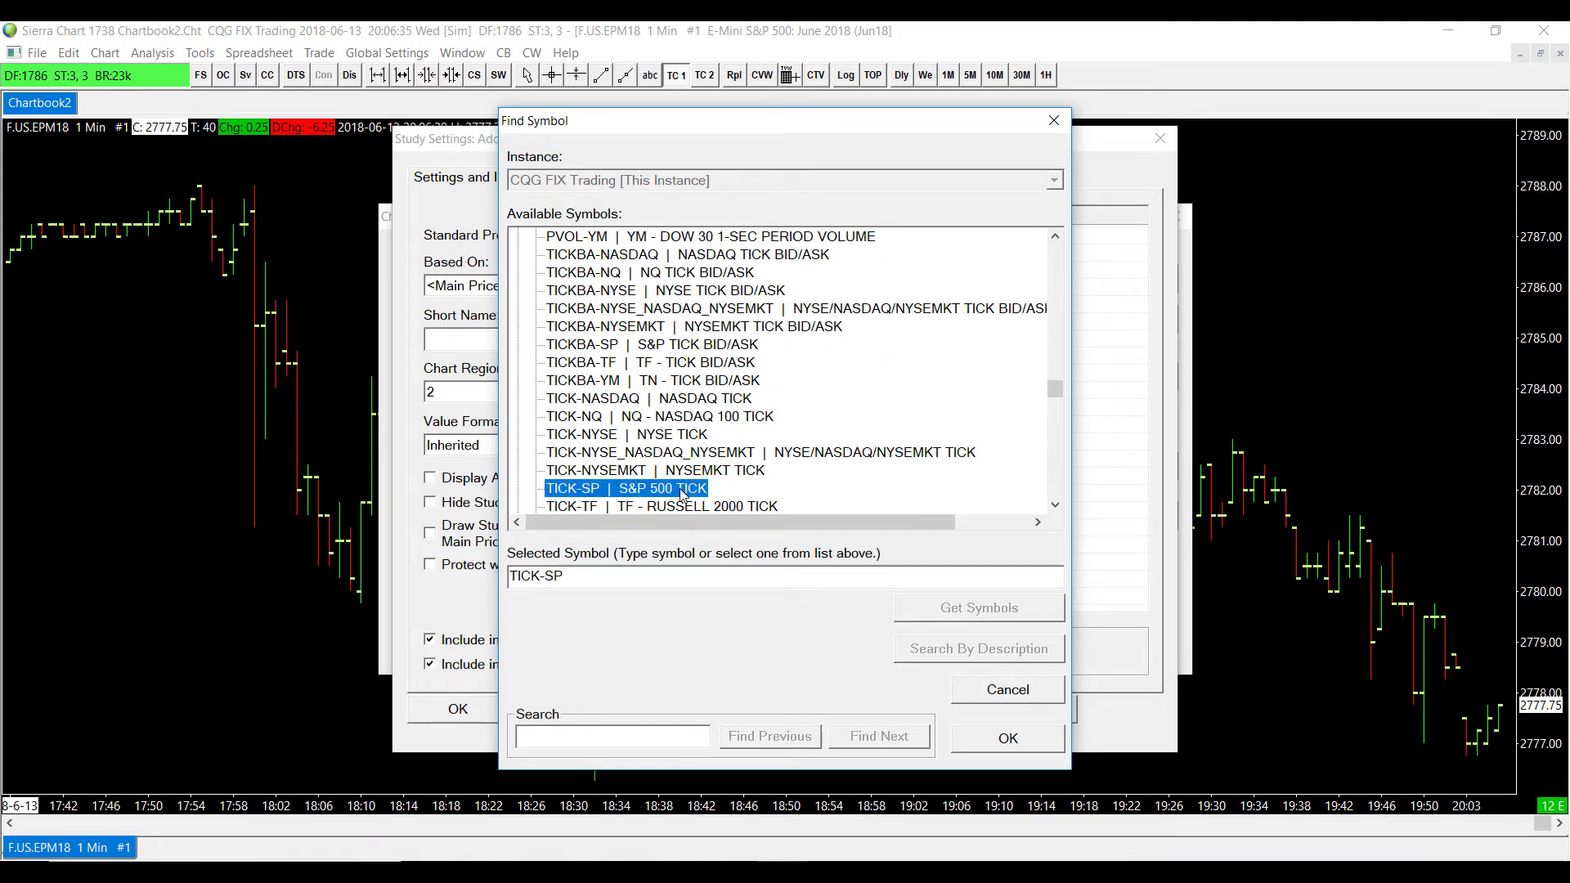
left_click(990, 739)
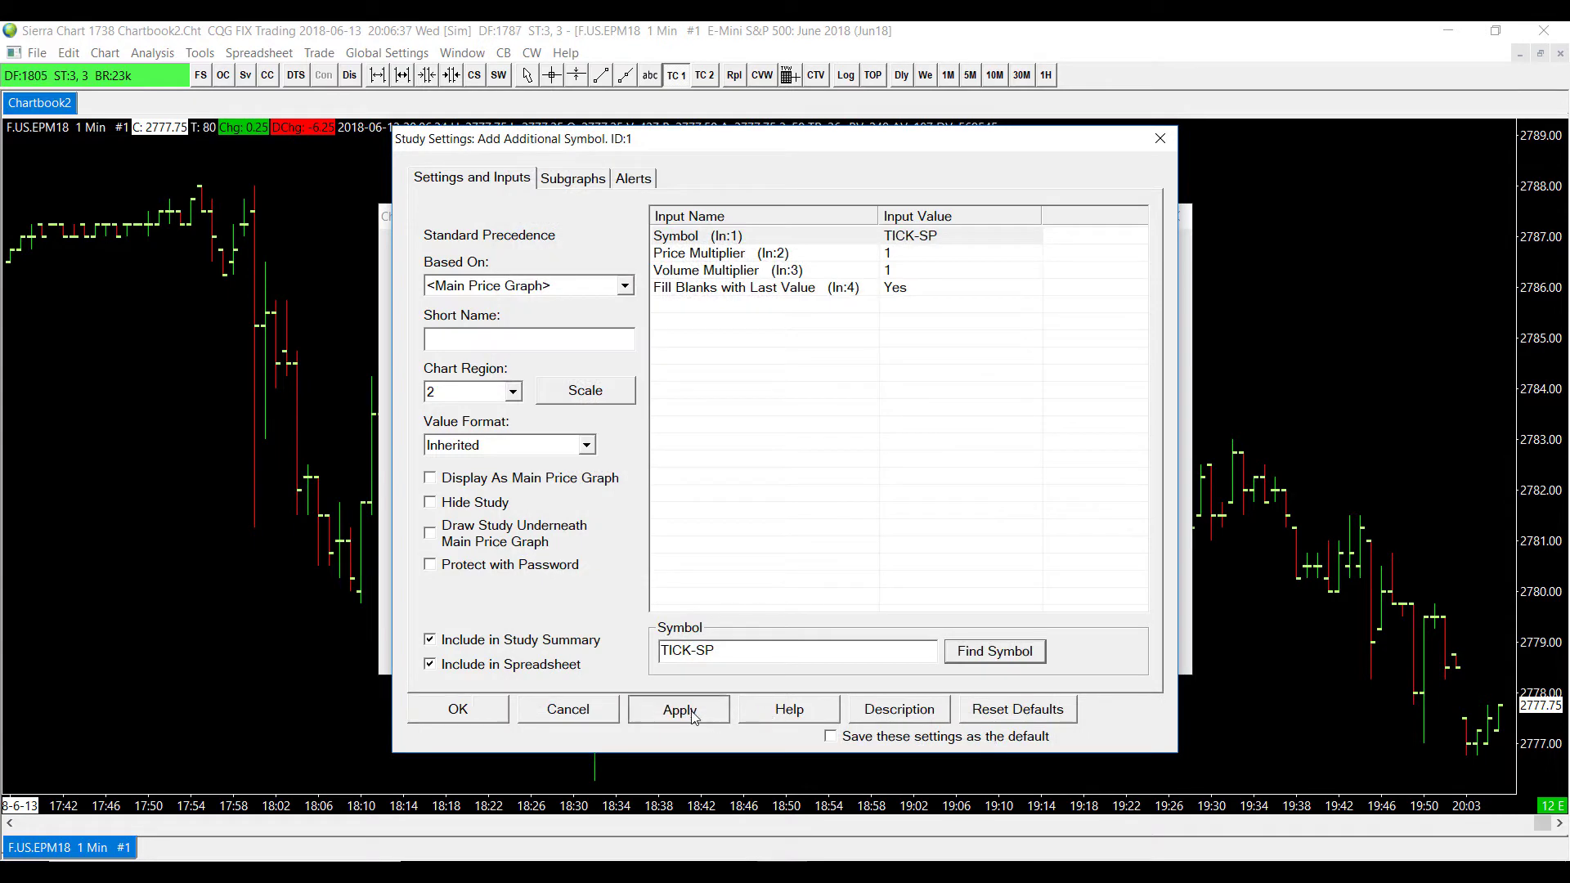
Apply the TICK-SP study and close its settings.
left_click(679, 710)
left_click(460, 710)
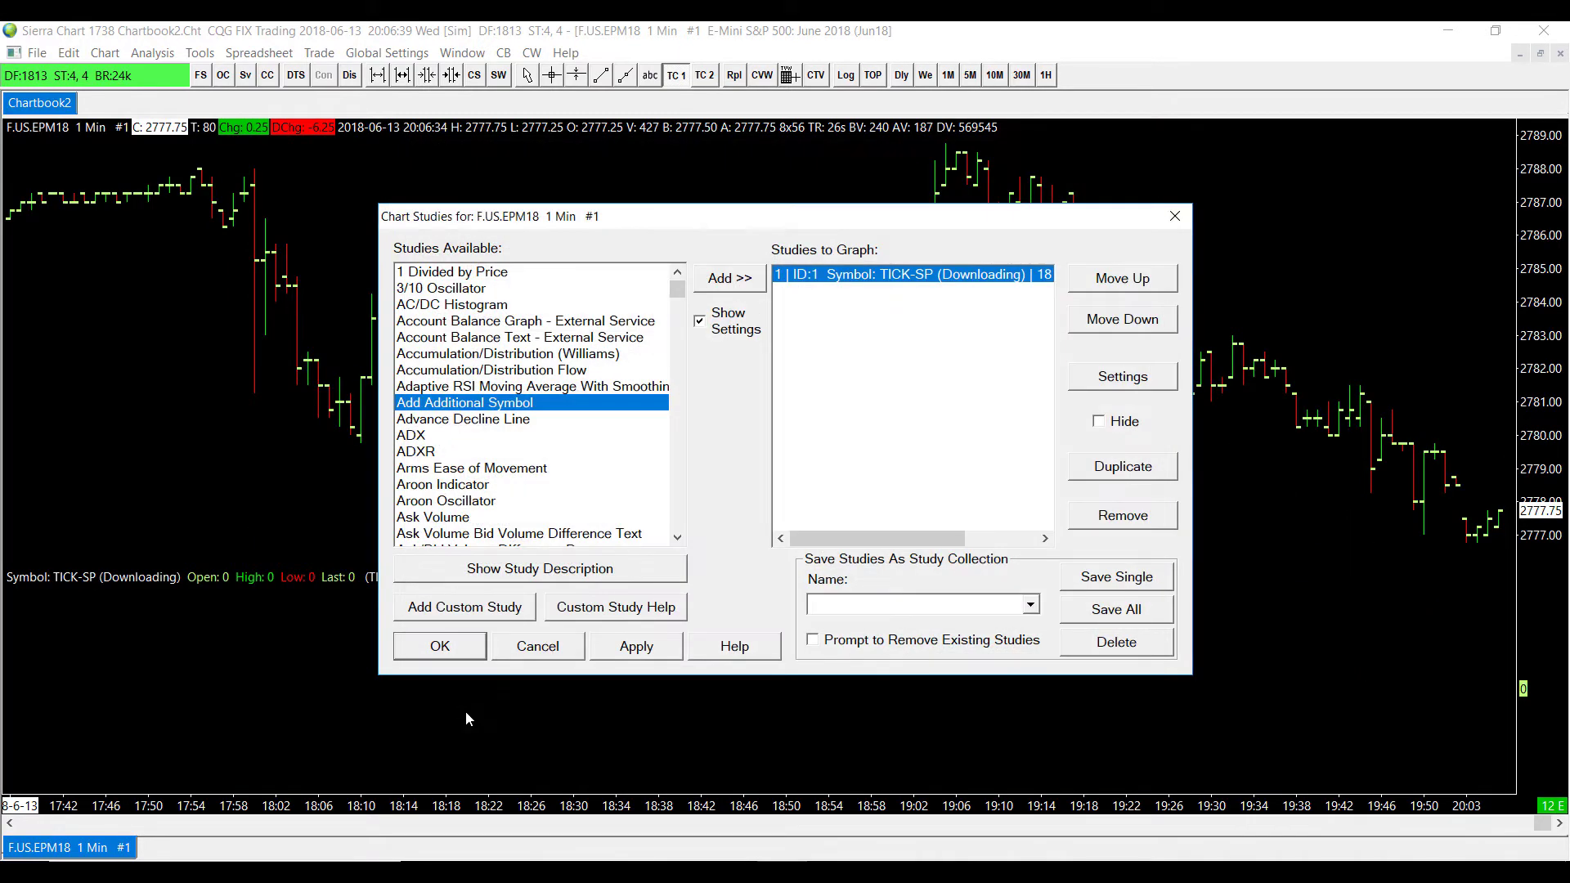
left_click(610, 654)
Close the Chart Studies window so the TICK-SP bars show beneath the price graph.
left_click(454, 654)
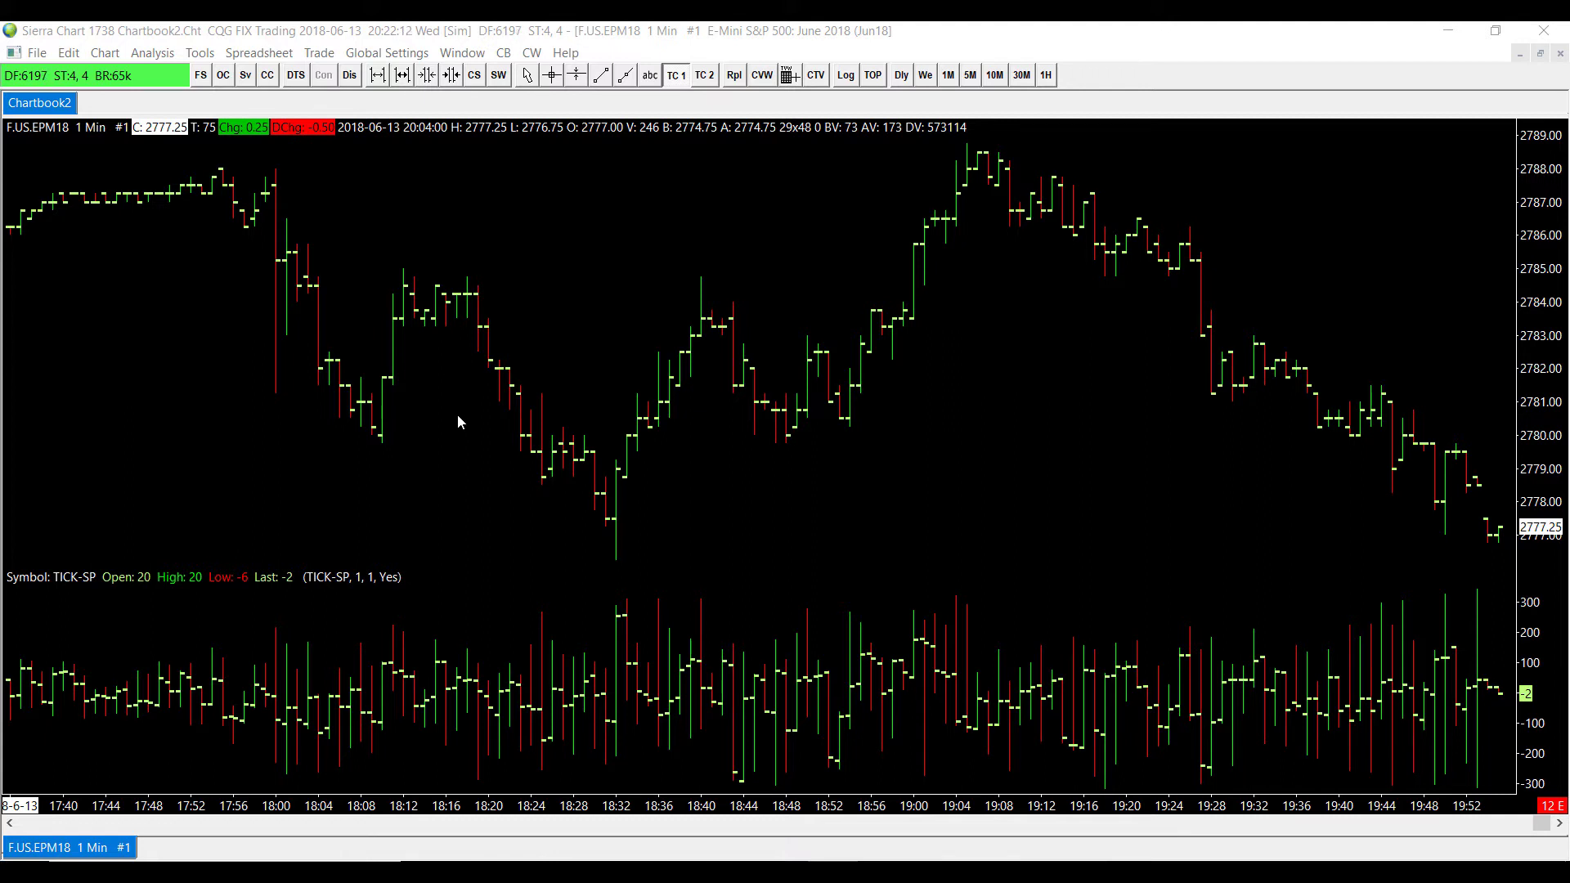
Save the chartbook as OptimusDemo through File > Save As.
left_click(38, 54)
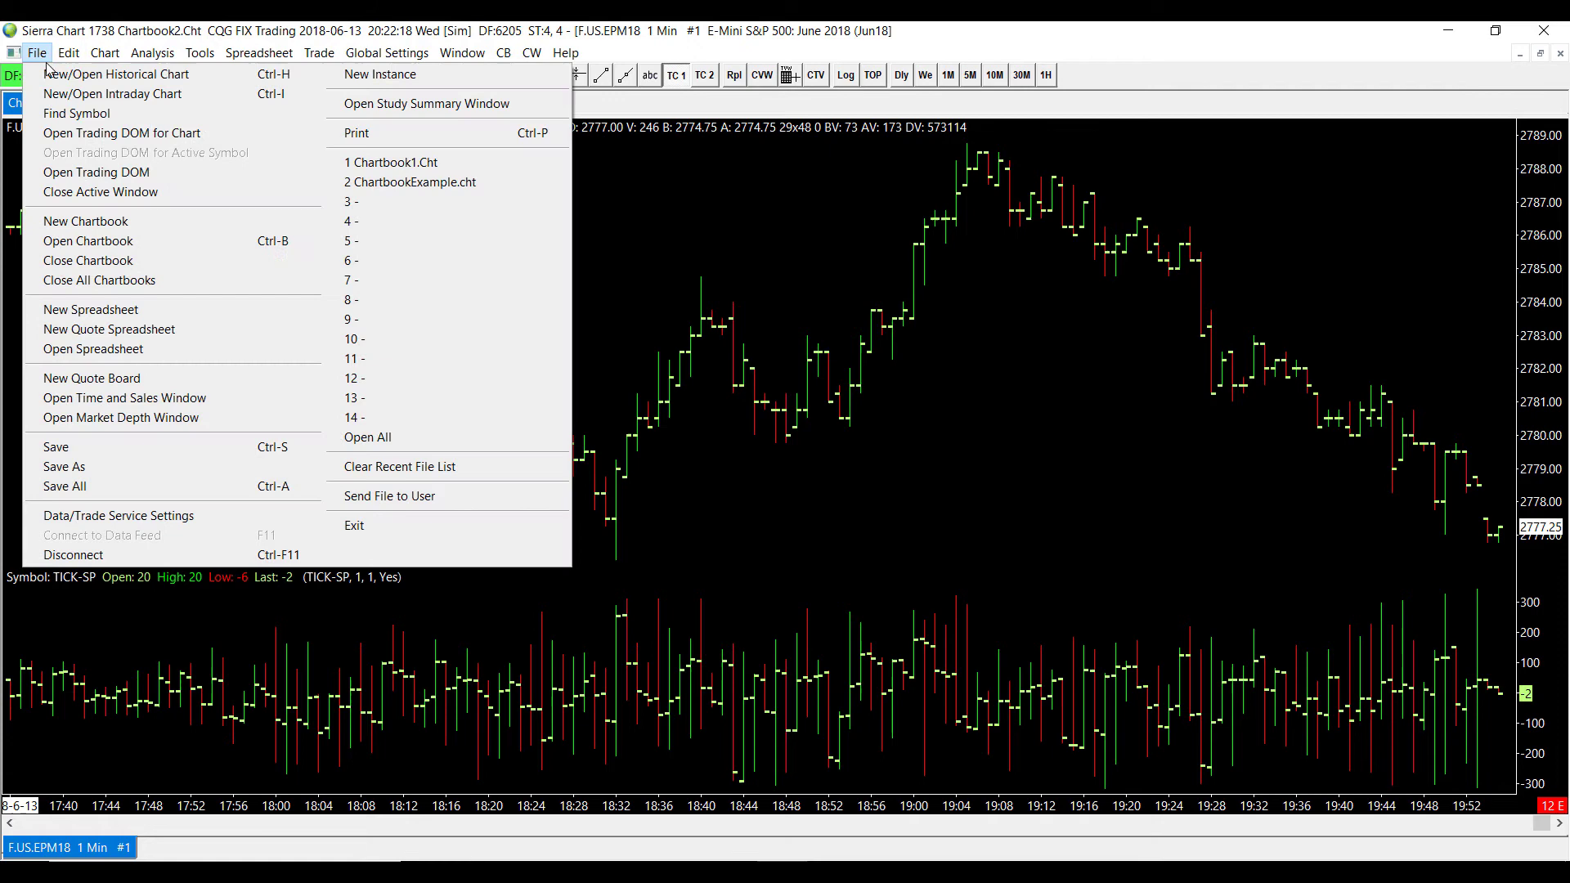
left_click(90, 468)
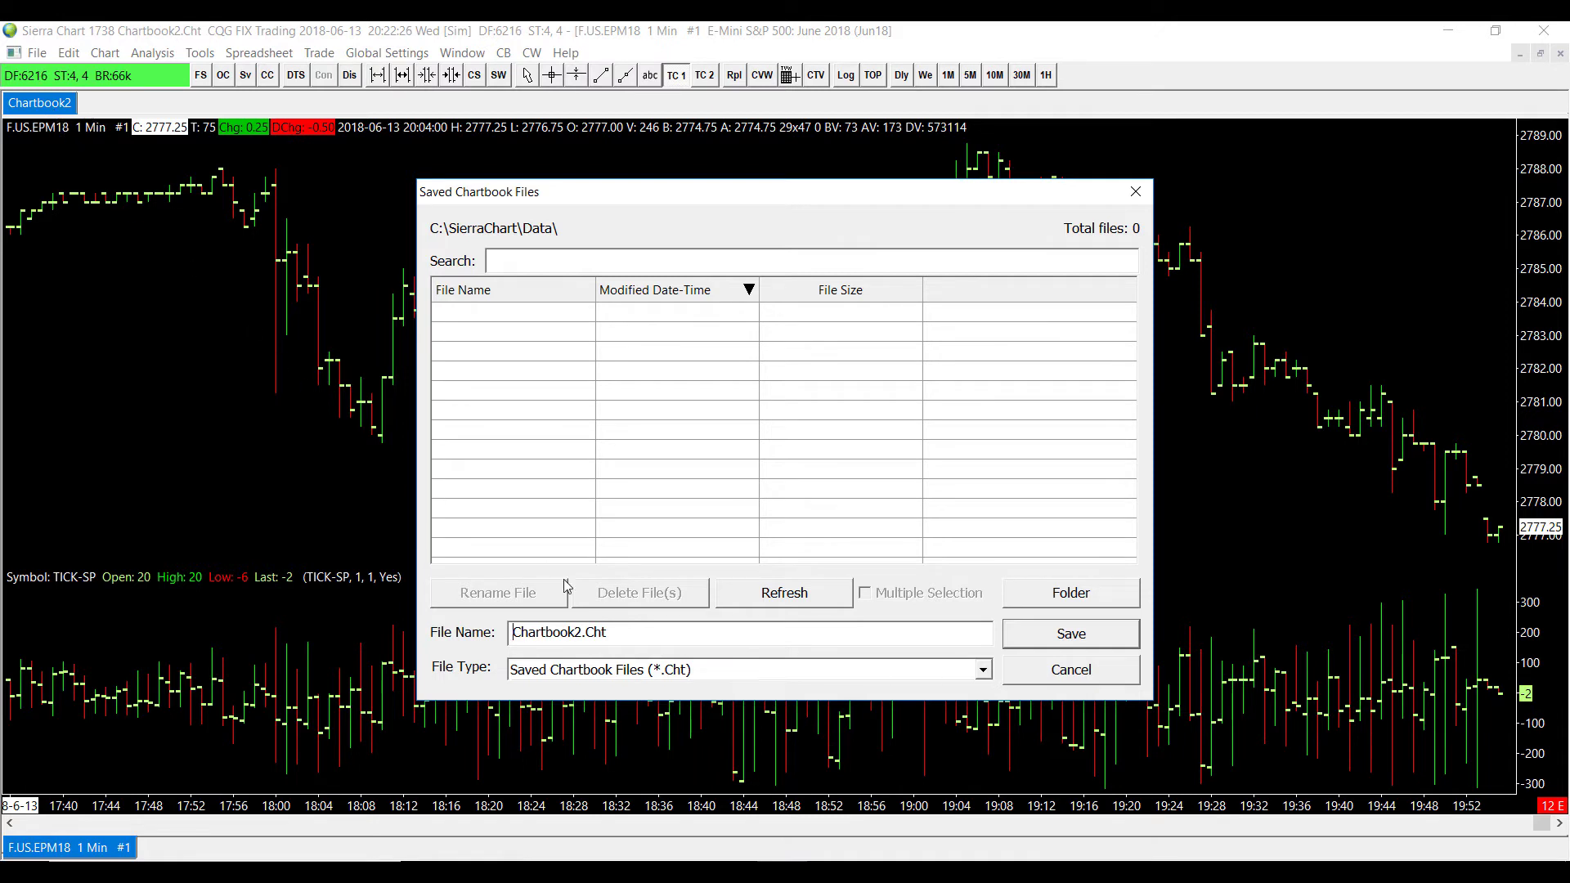
left_click_drag(613, 637, 510, 638)
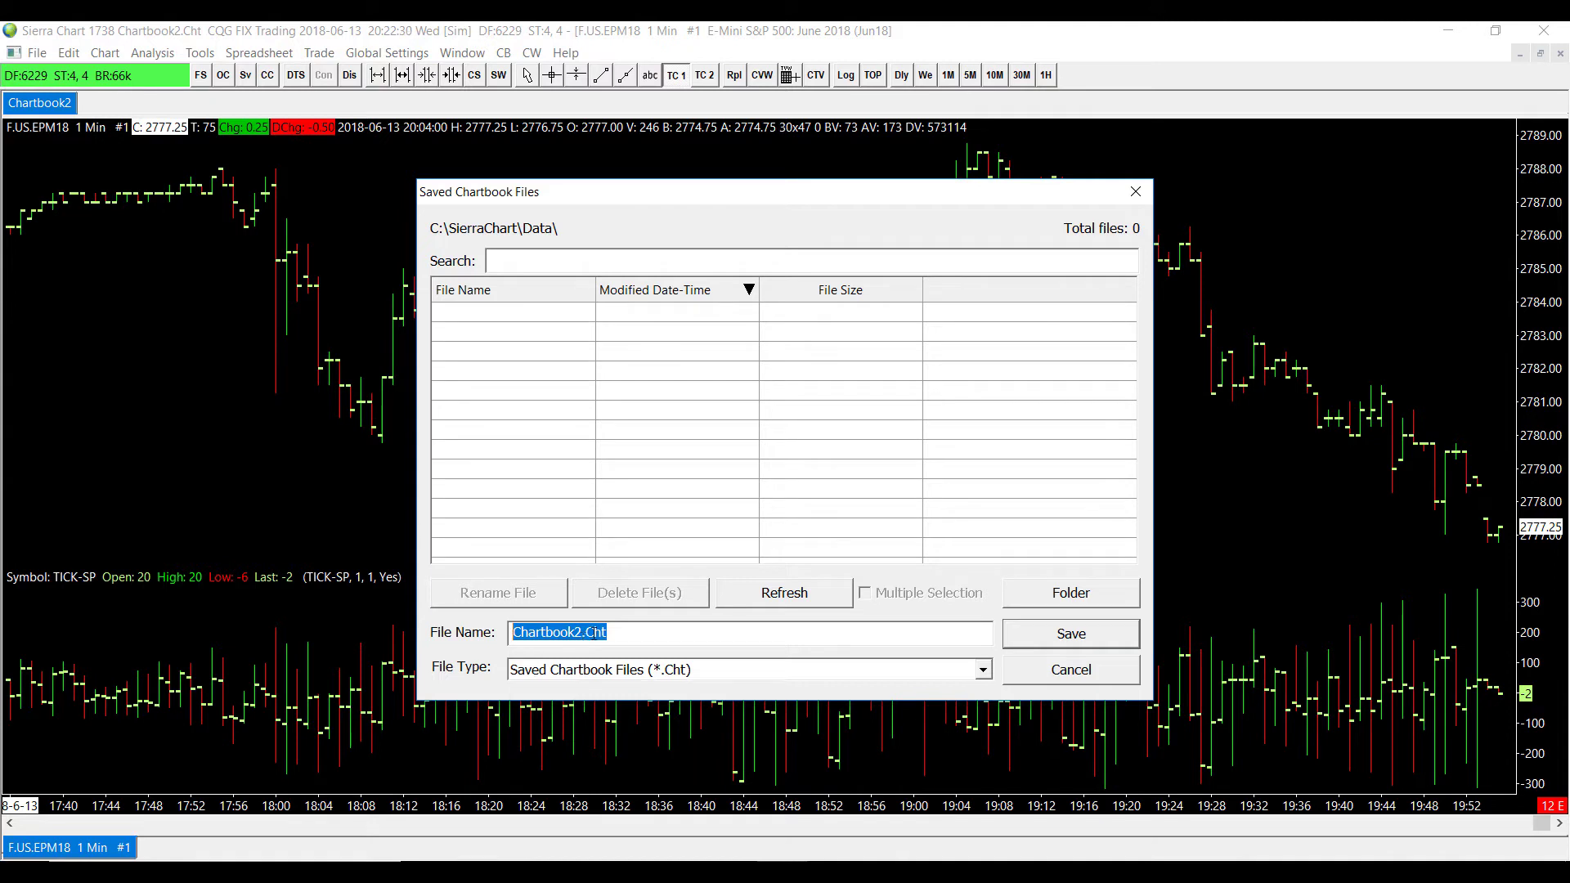
type("OptimusDemo")
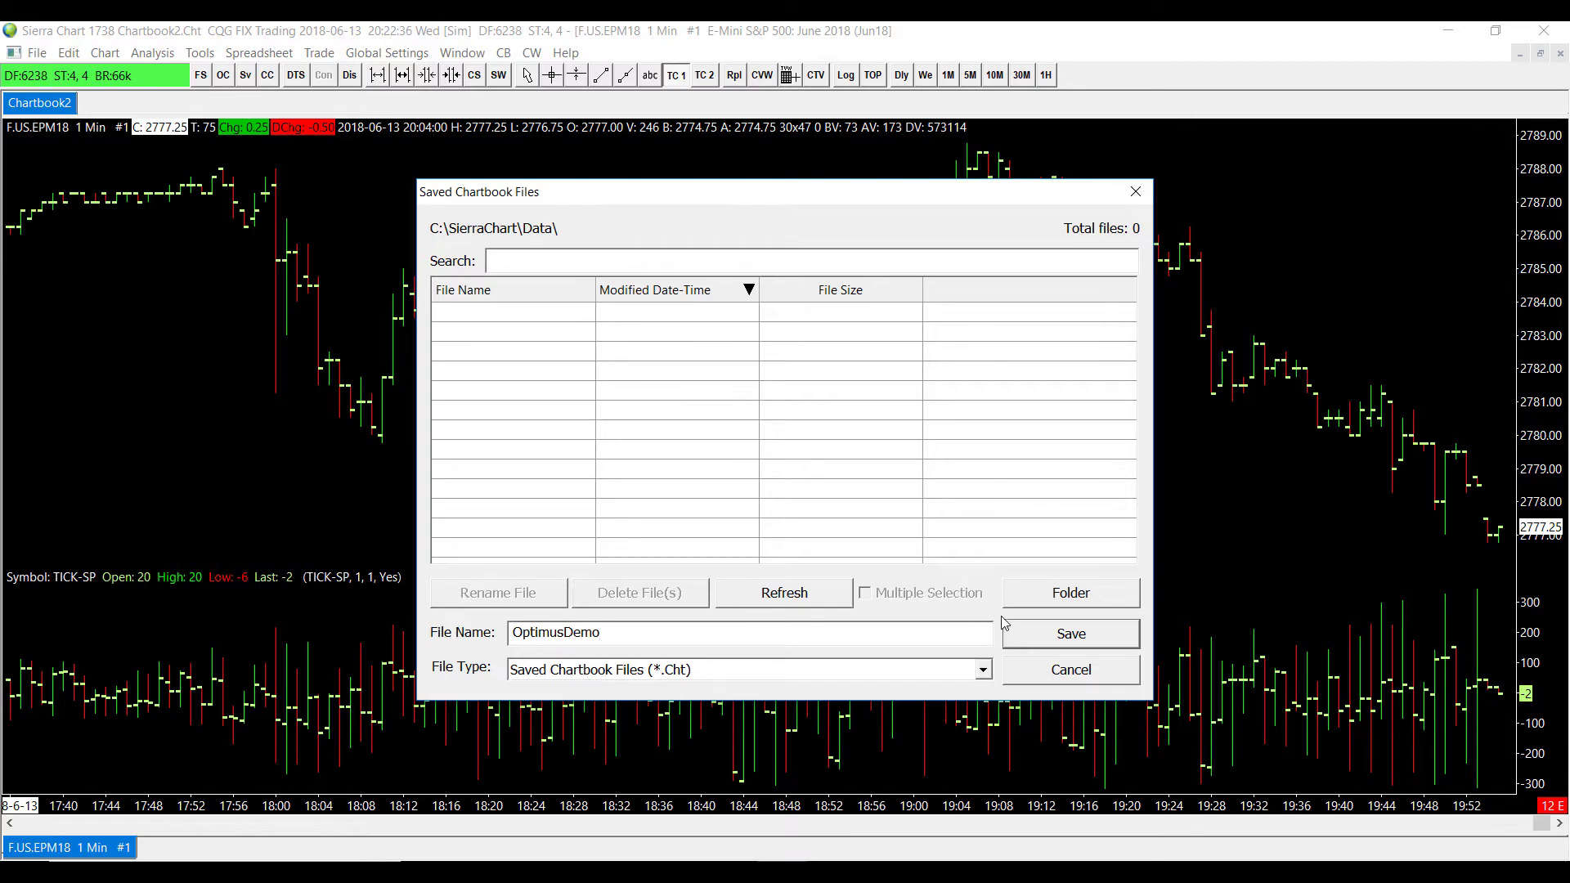
left_click(1040, 636)
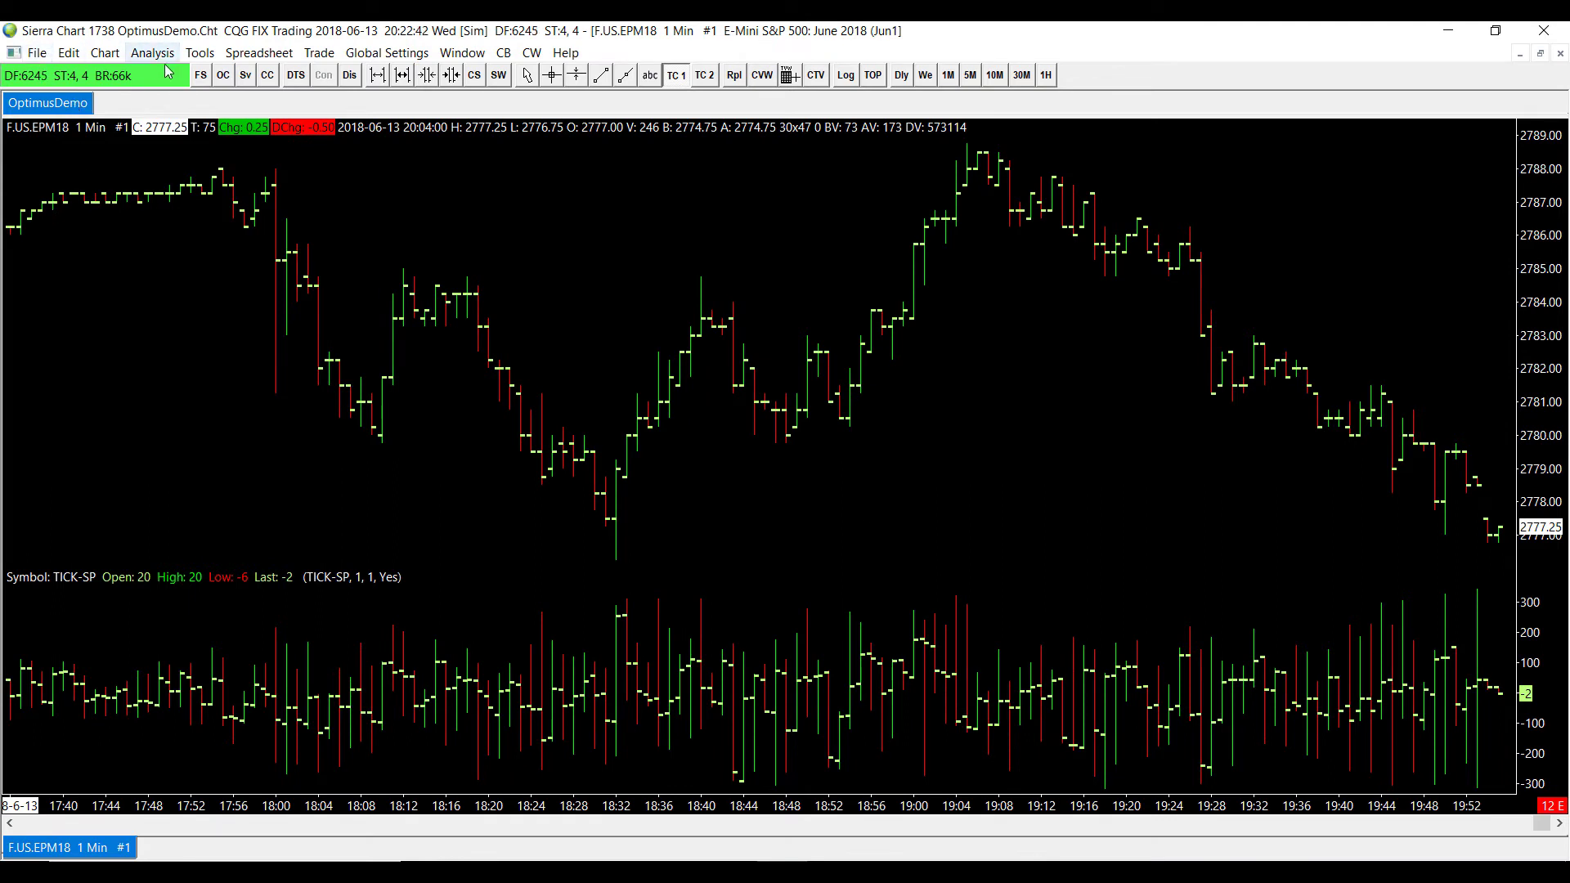
Close the OptimusDemo chartbook, answering No to saving changes.
left_click(271, 80)
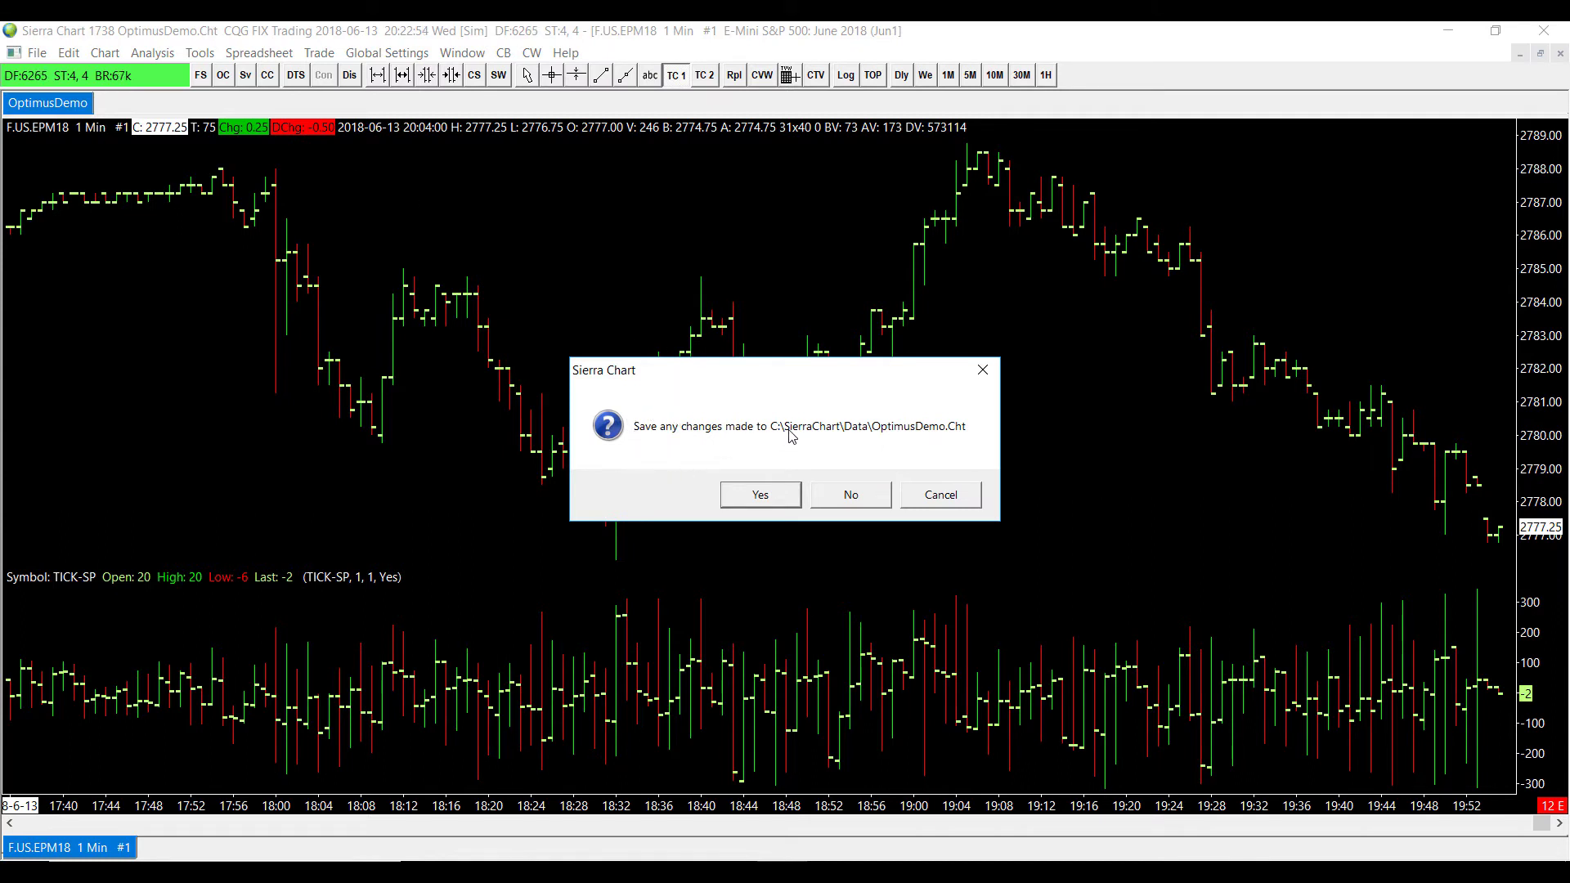
left_click(863, 500)
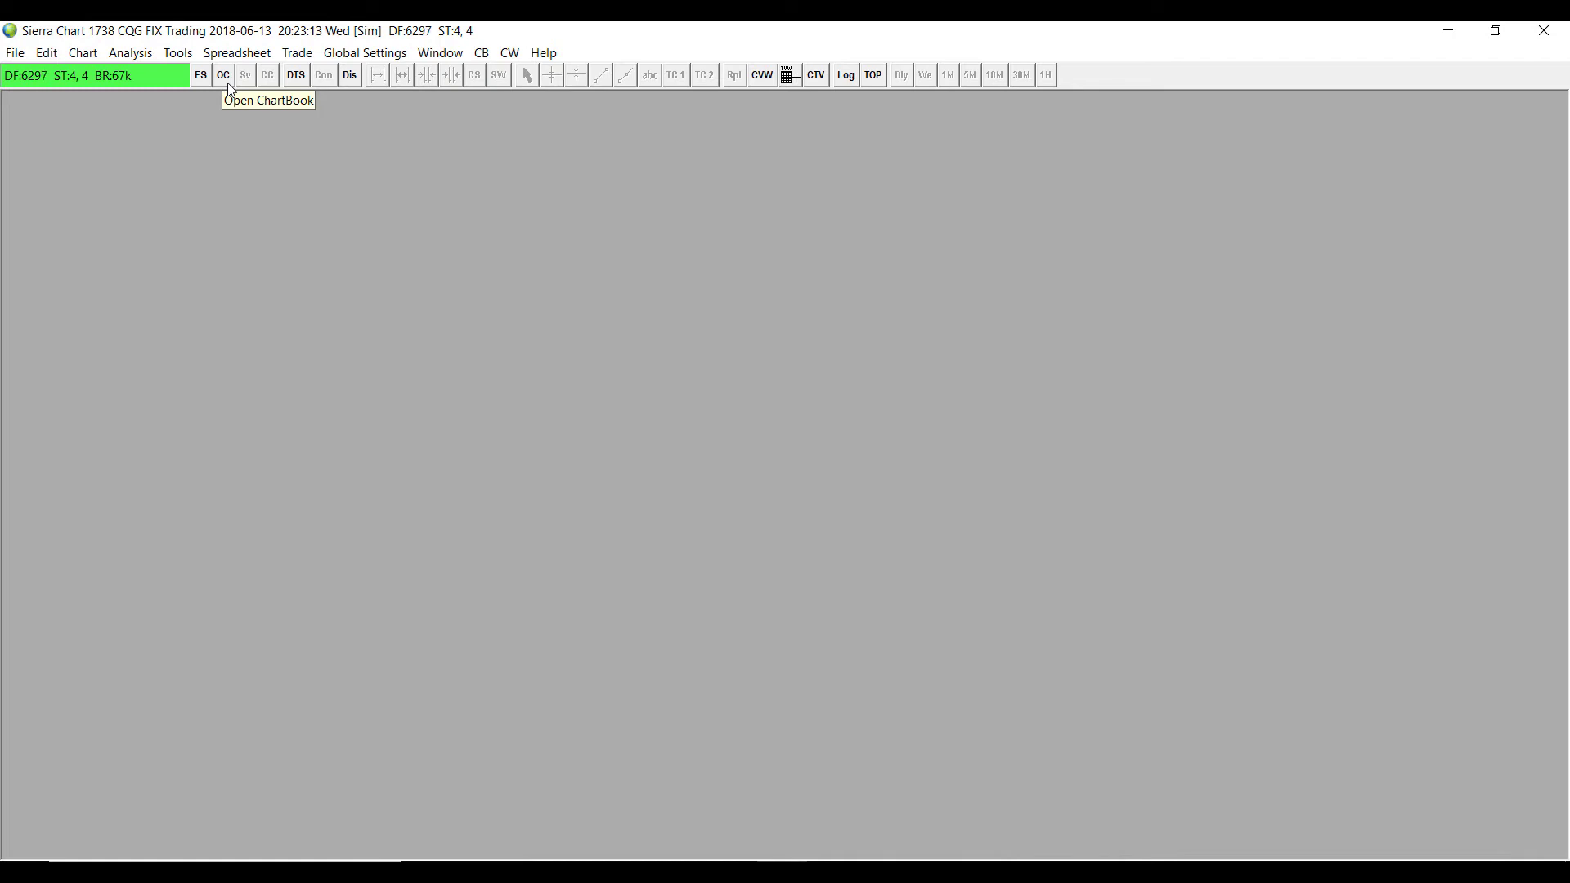
Reopen OptimusDemo.Cht from the Open Chartbook dialog.
left_click(228, 83)
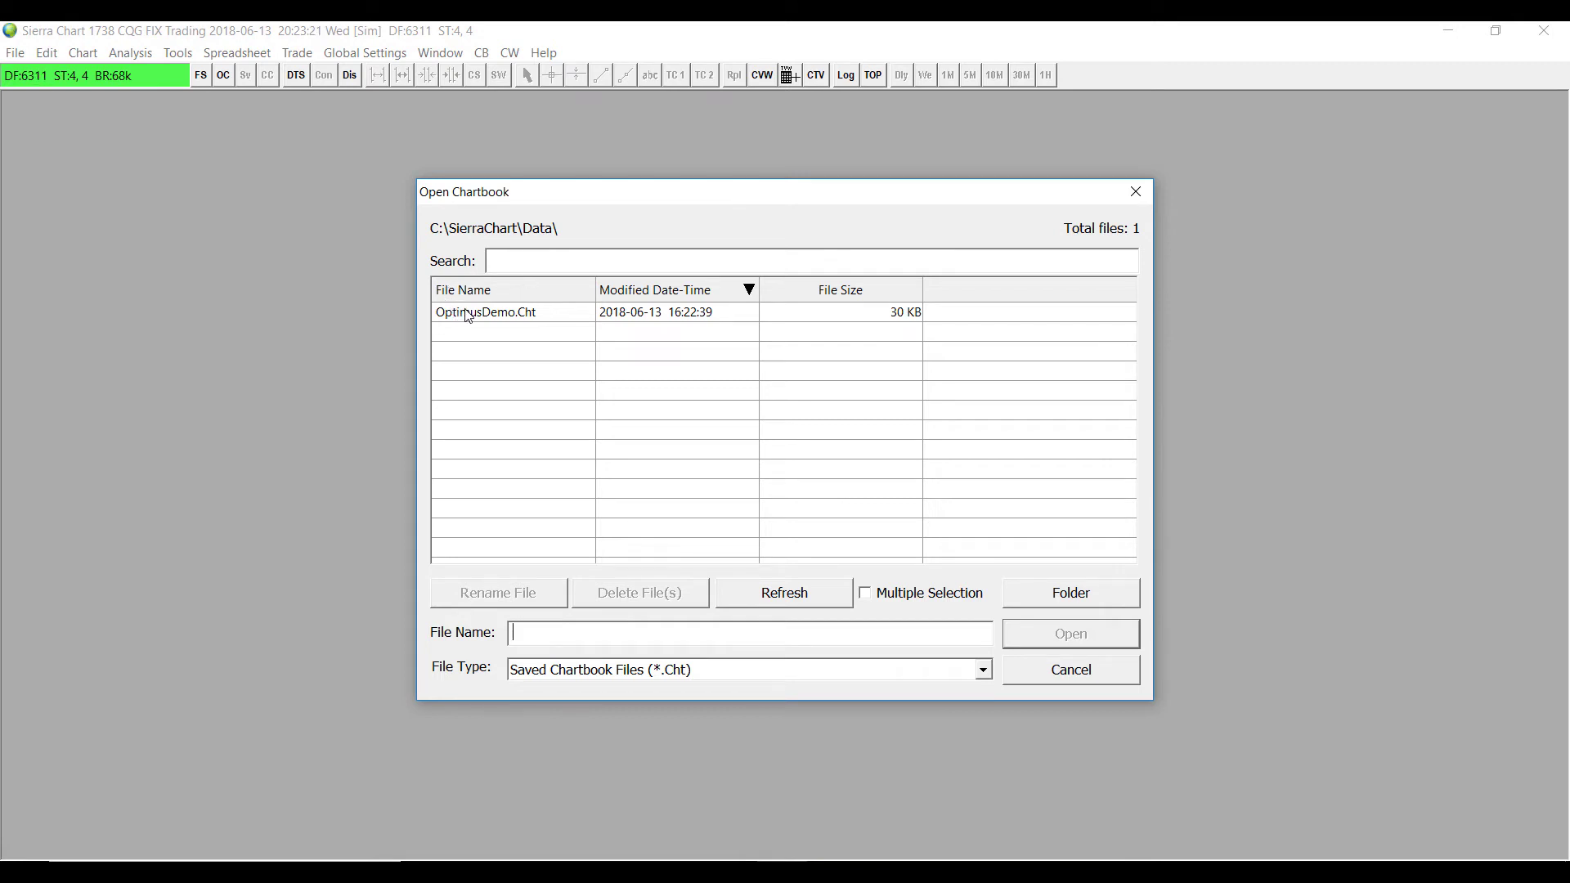
left_click(461, 313)
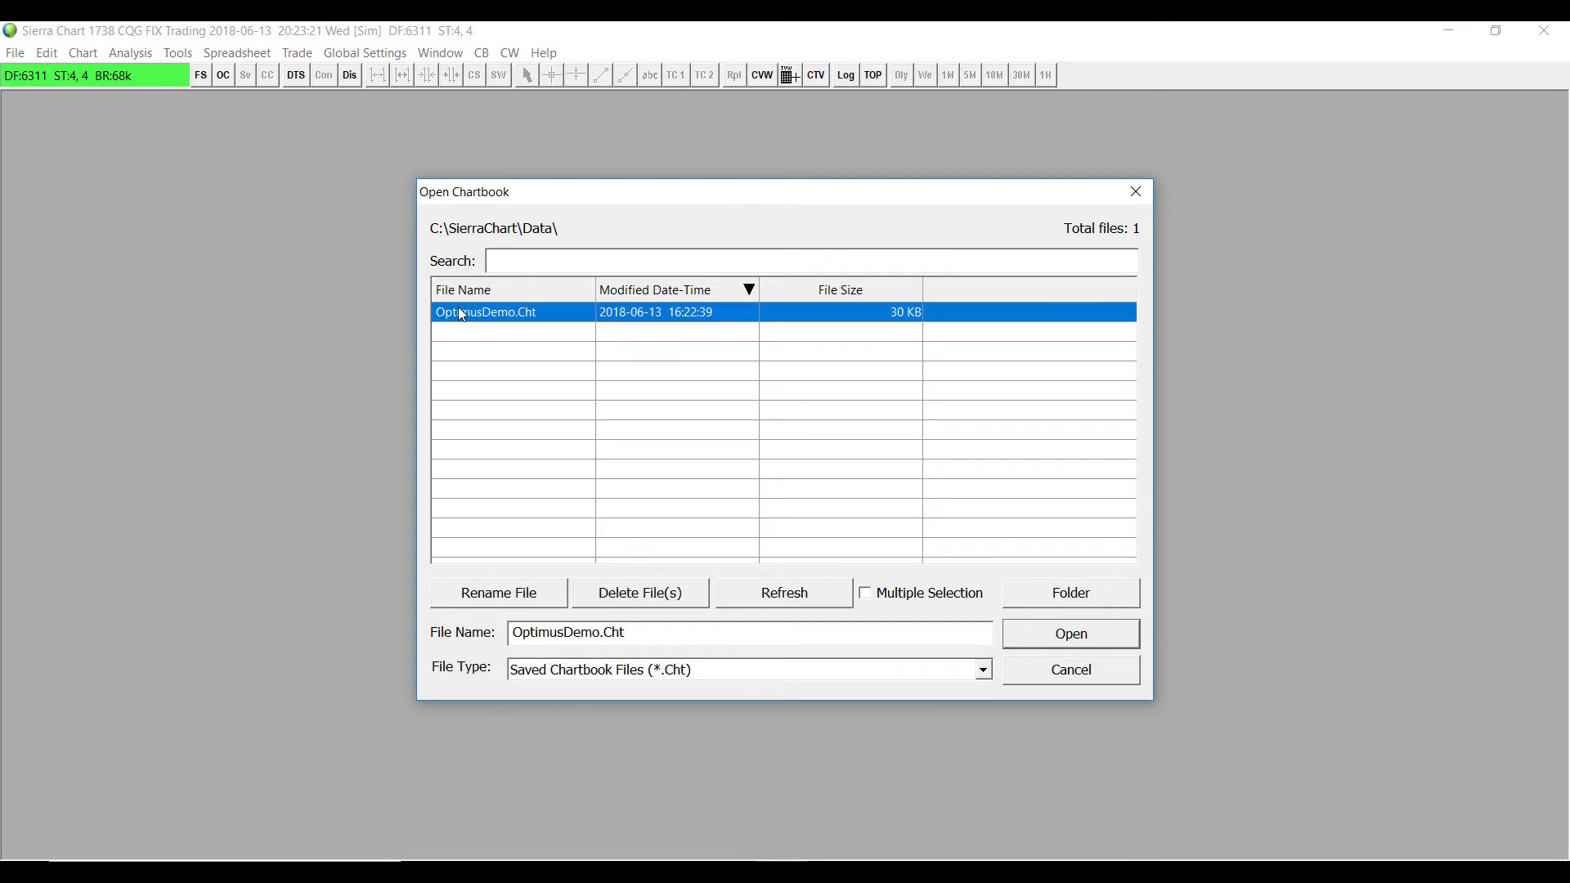
left_click(1044, 636)
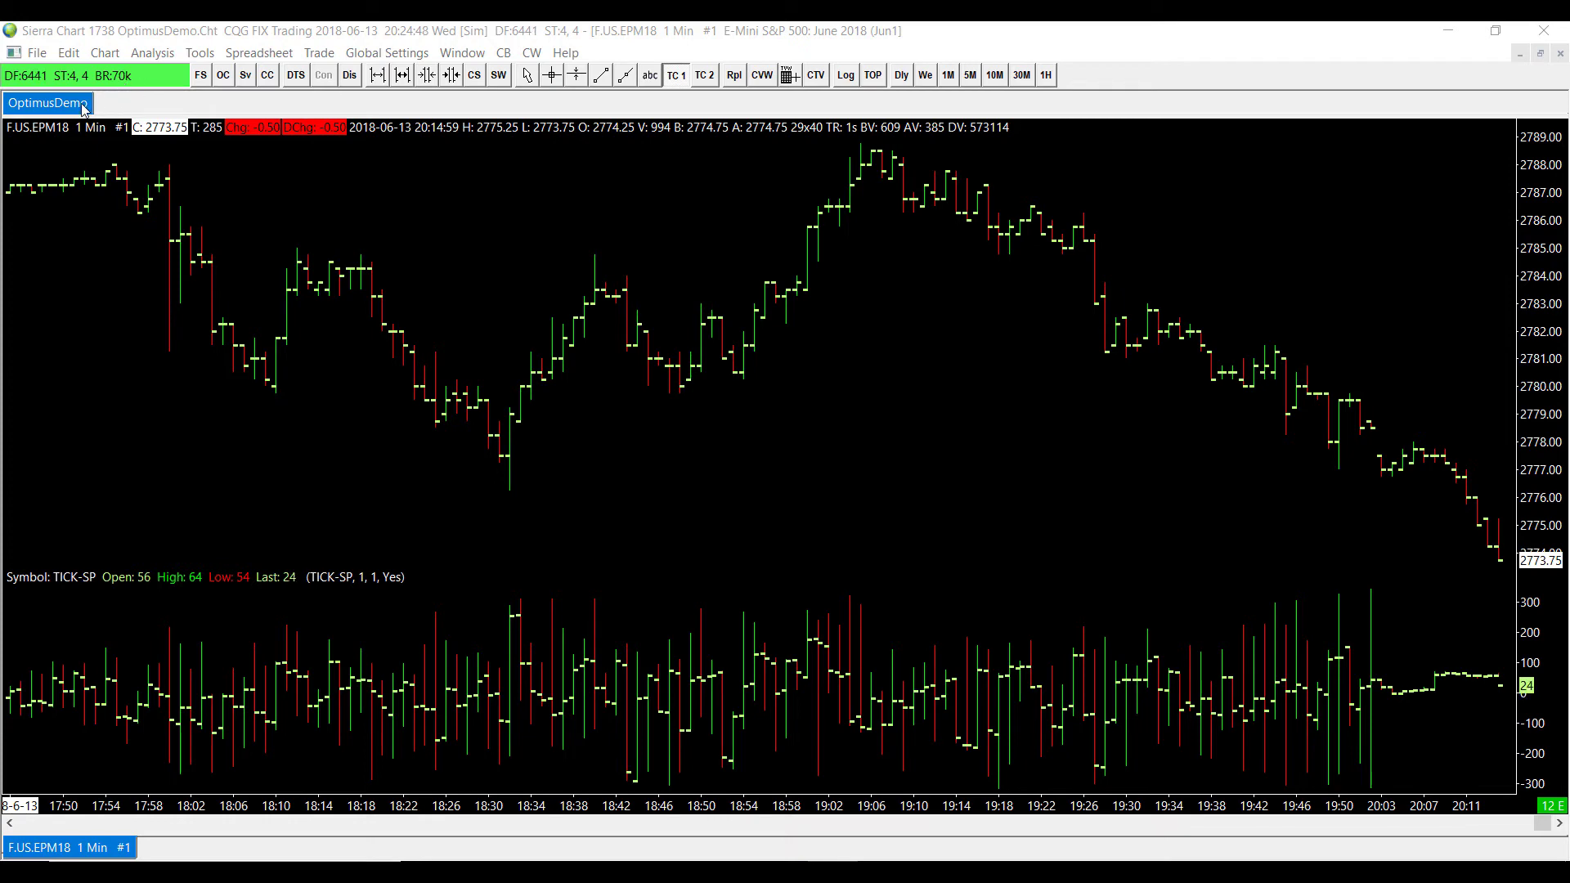
Create a new empty chartbook, Chartbook1, from the File menu beside the tabs.
right_click(131, 101)
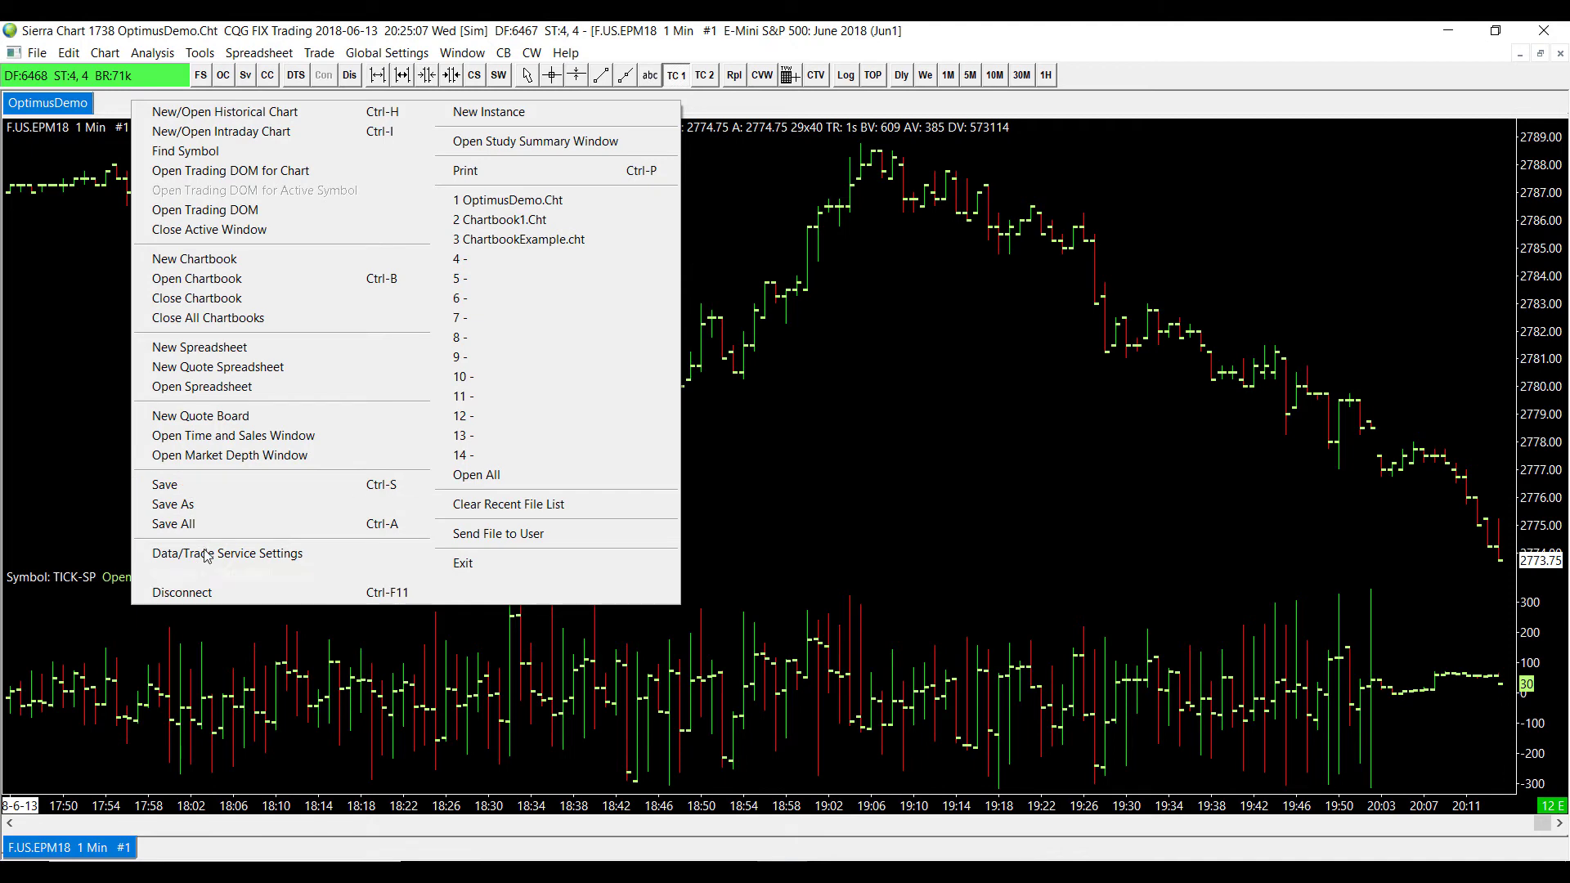
left_click(216, 267)
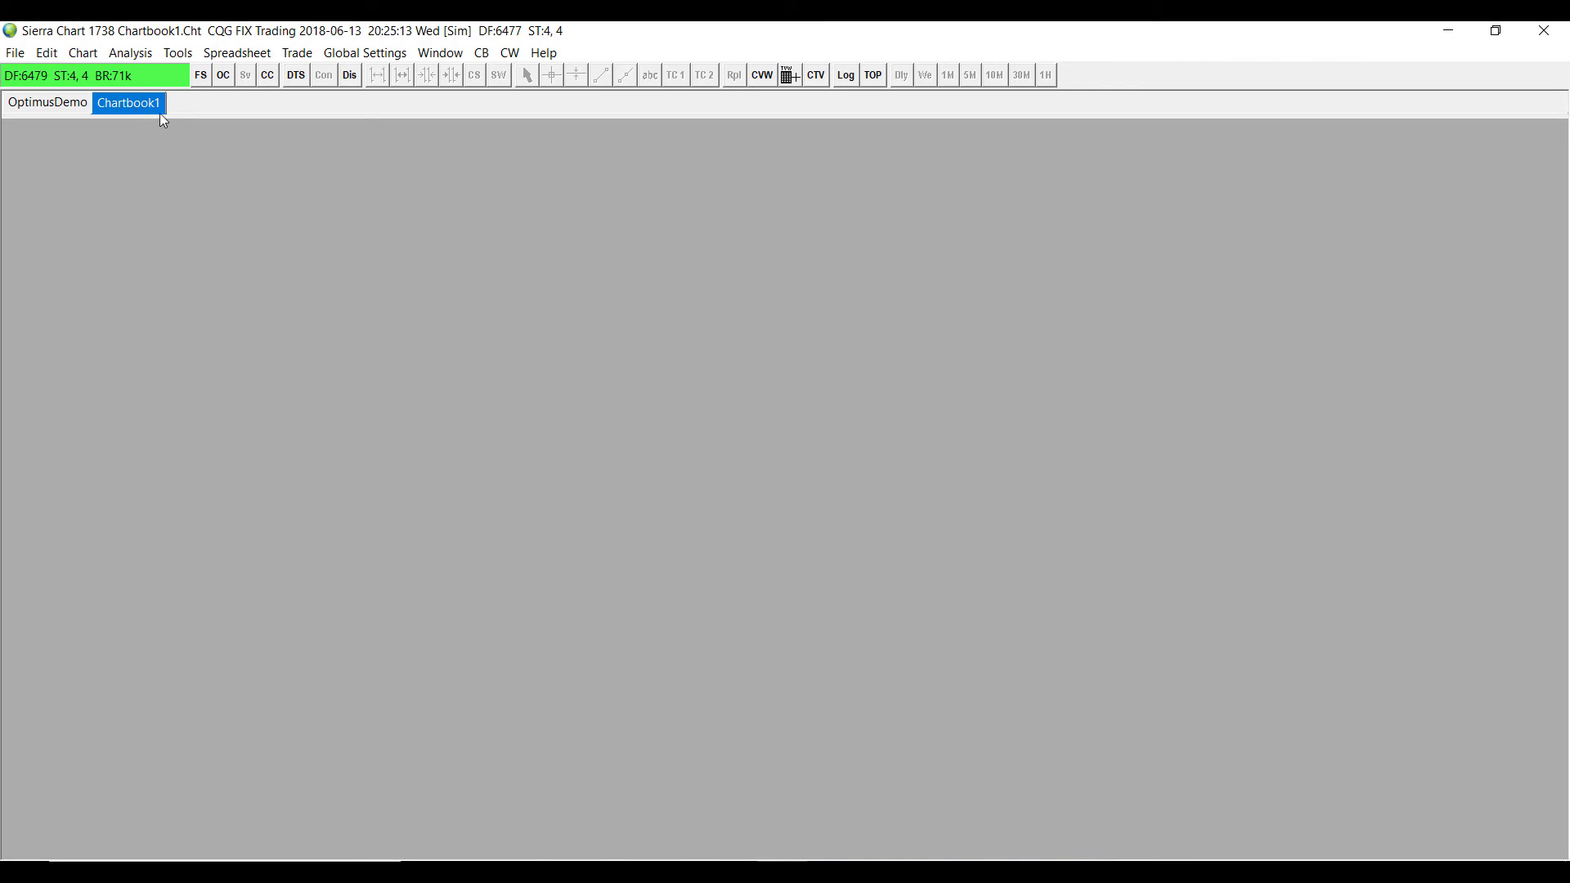
Open a first 1-minute NVOL-SP intraday chart from Find Symbol.
left_click(207, 79)
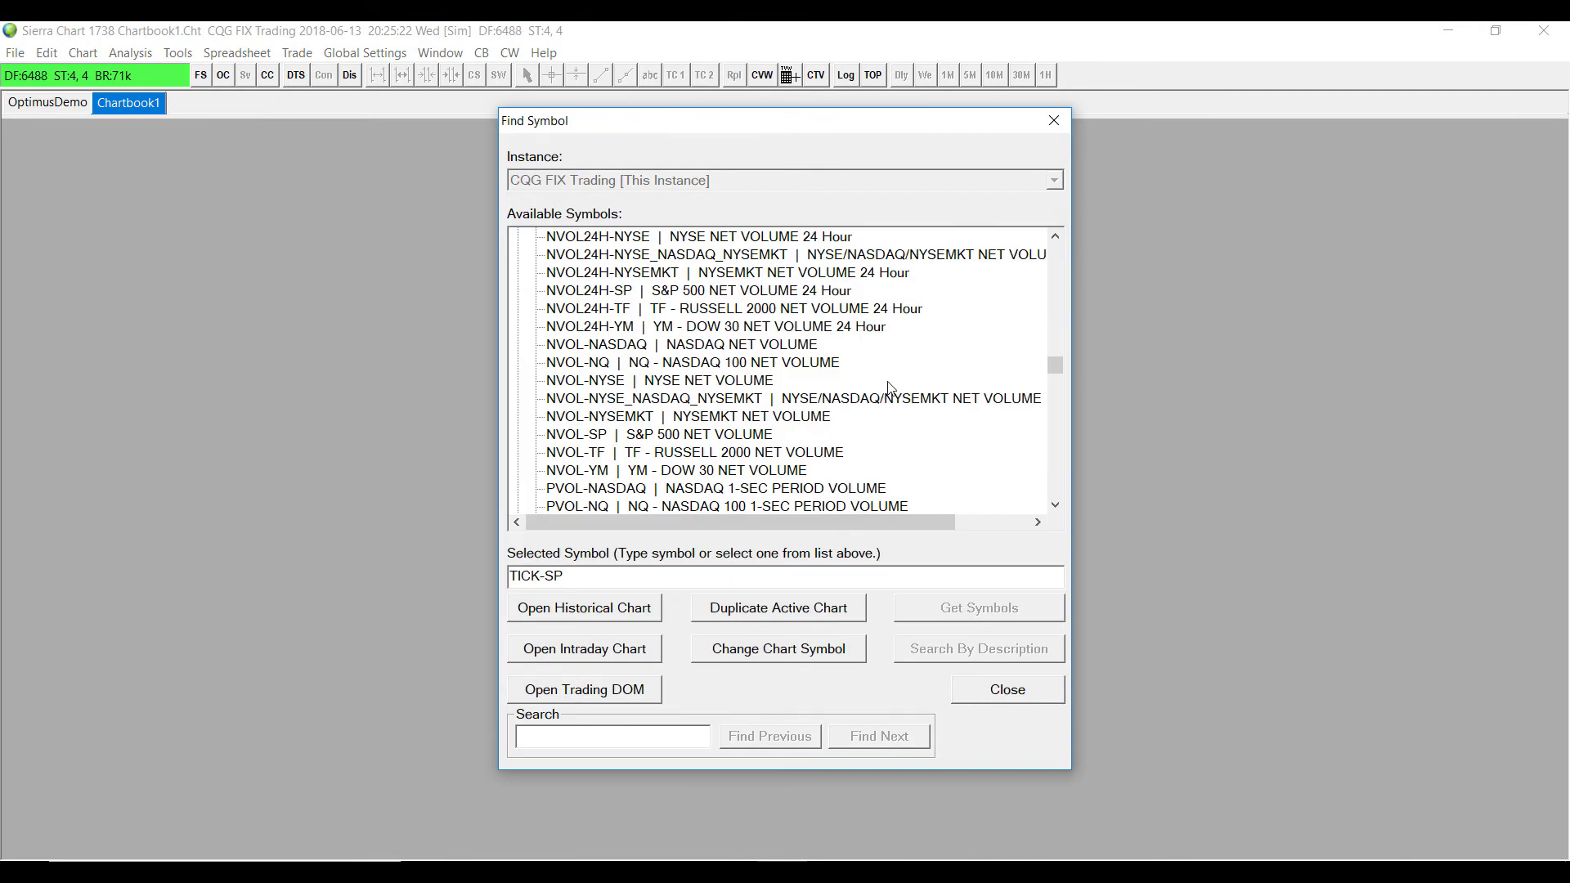
left_click(698, 441)
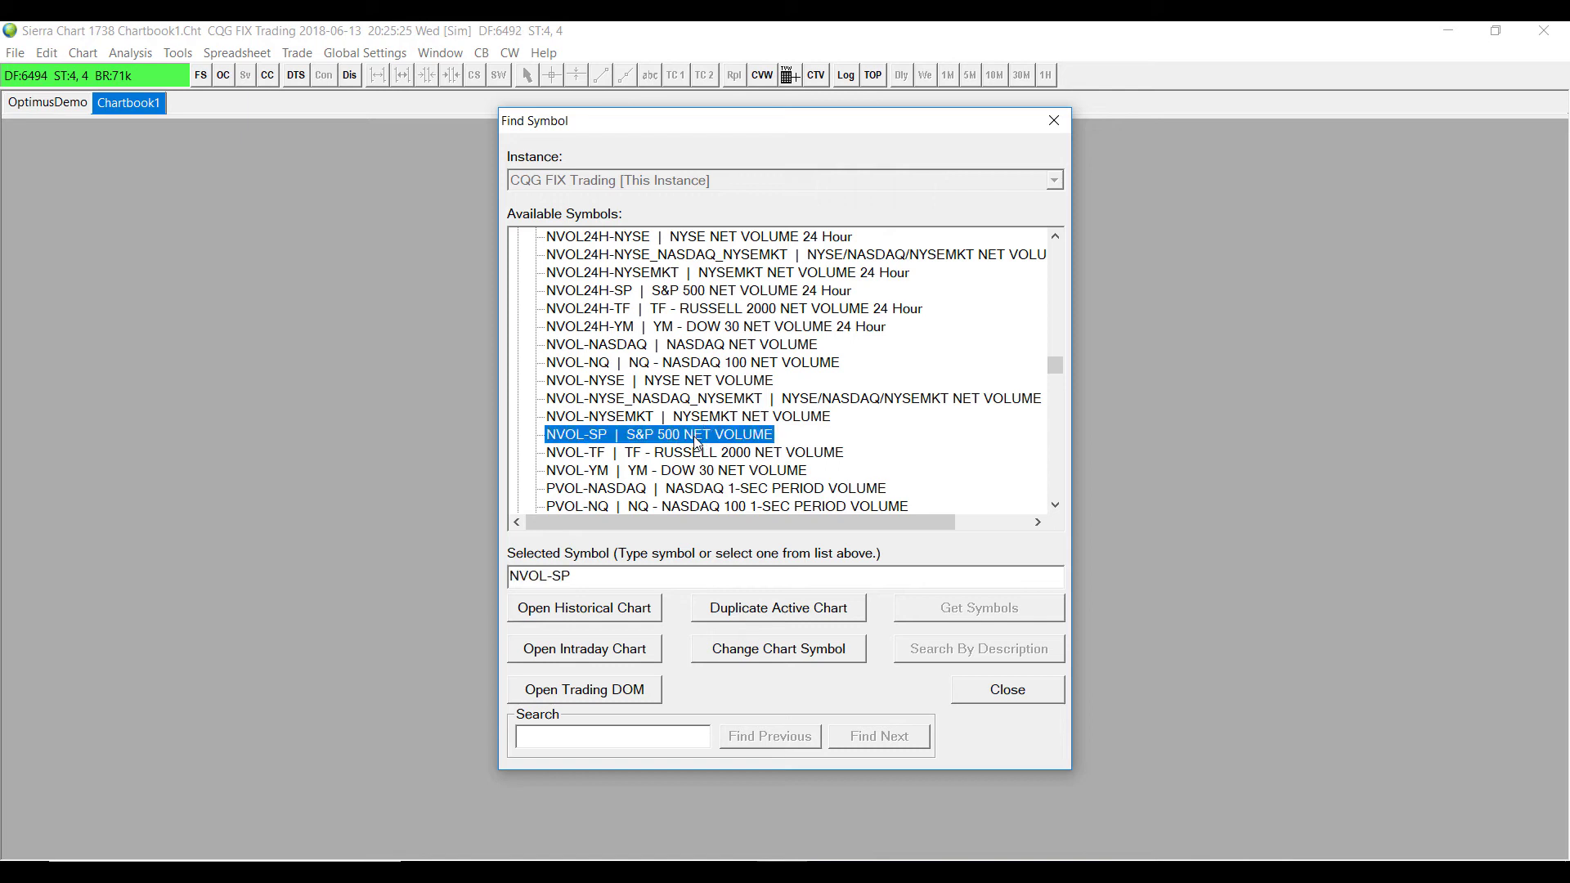
left_click(615, 651)
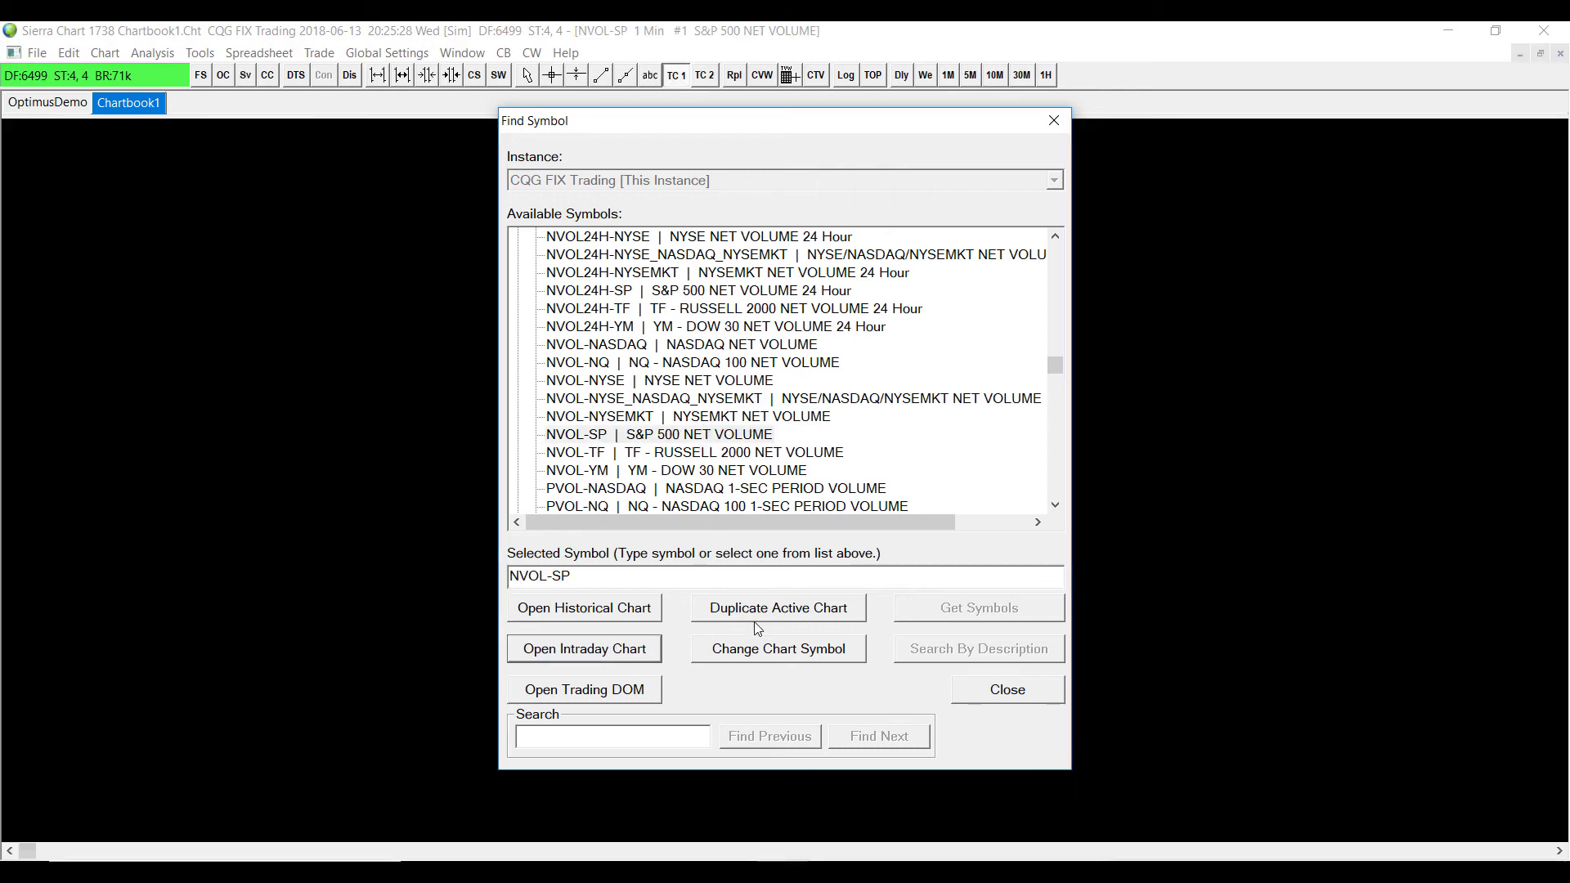
left_click(1052, 122)
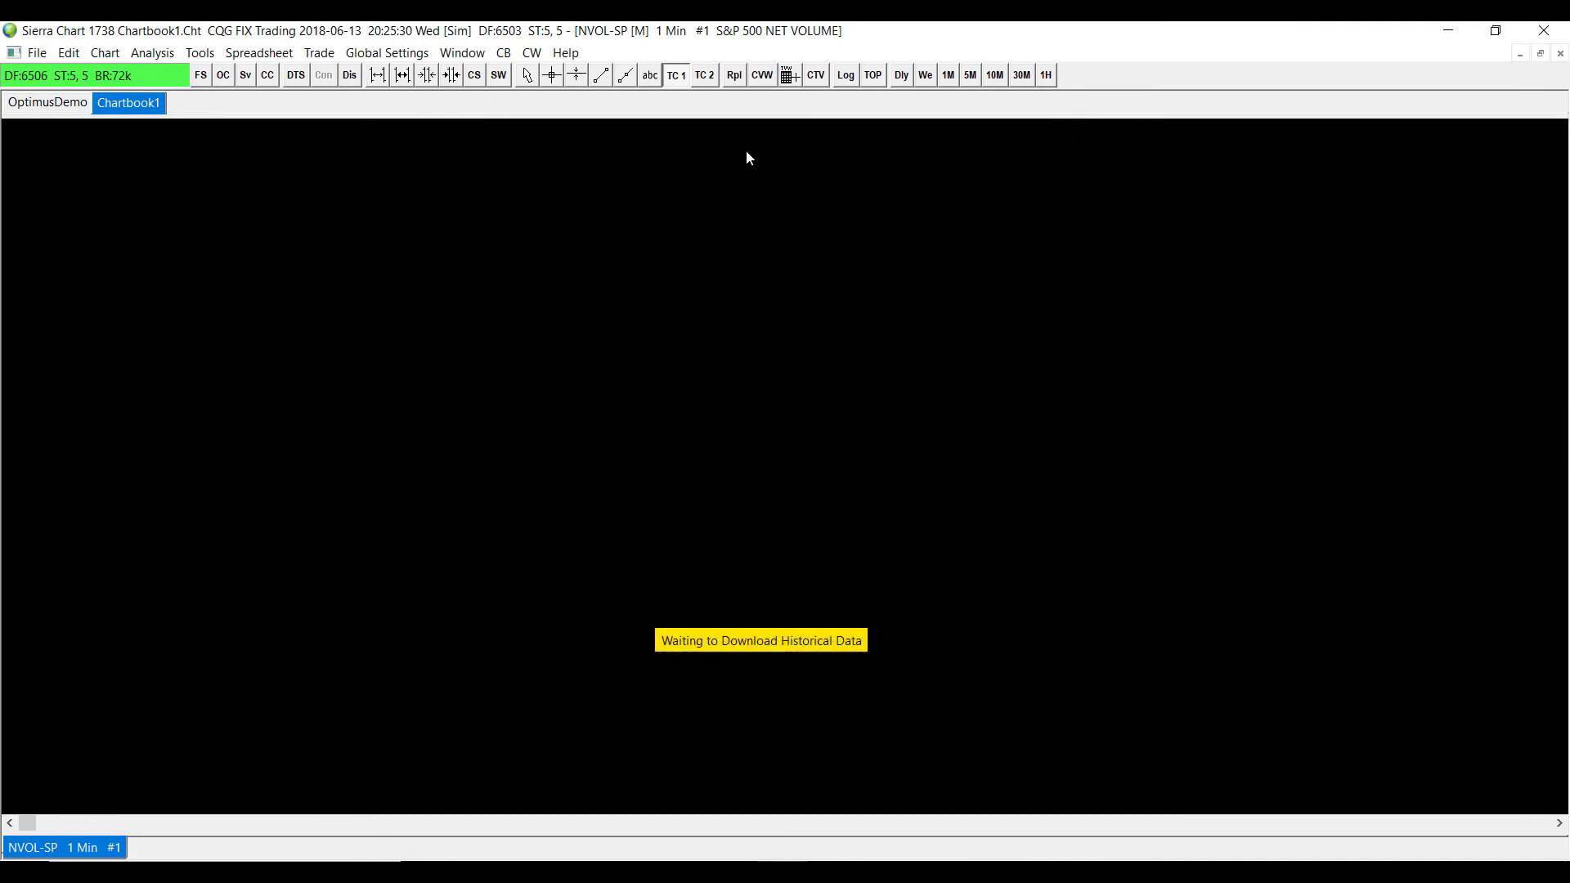
Open a second 1-minute NVOL-SP intraday chart in the same chartbook.
left_click(201, 74)
scroll(523, 254, "up", 20)
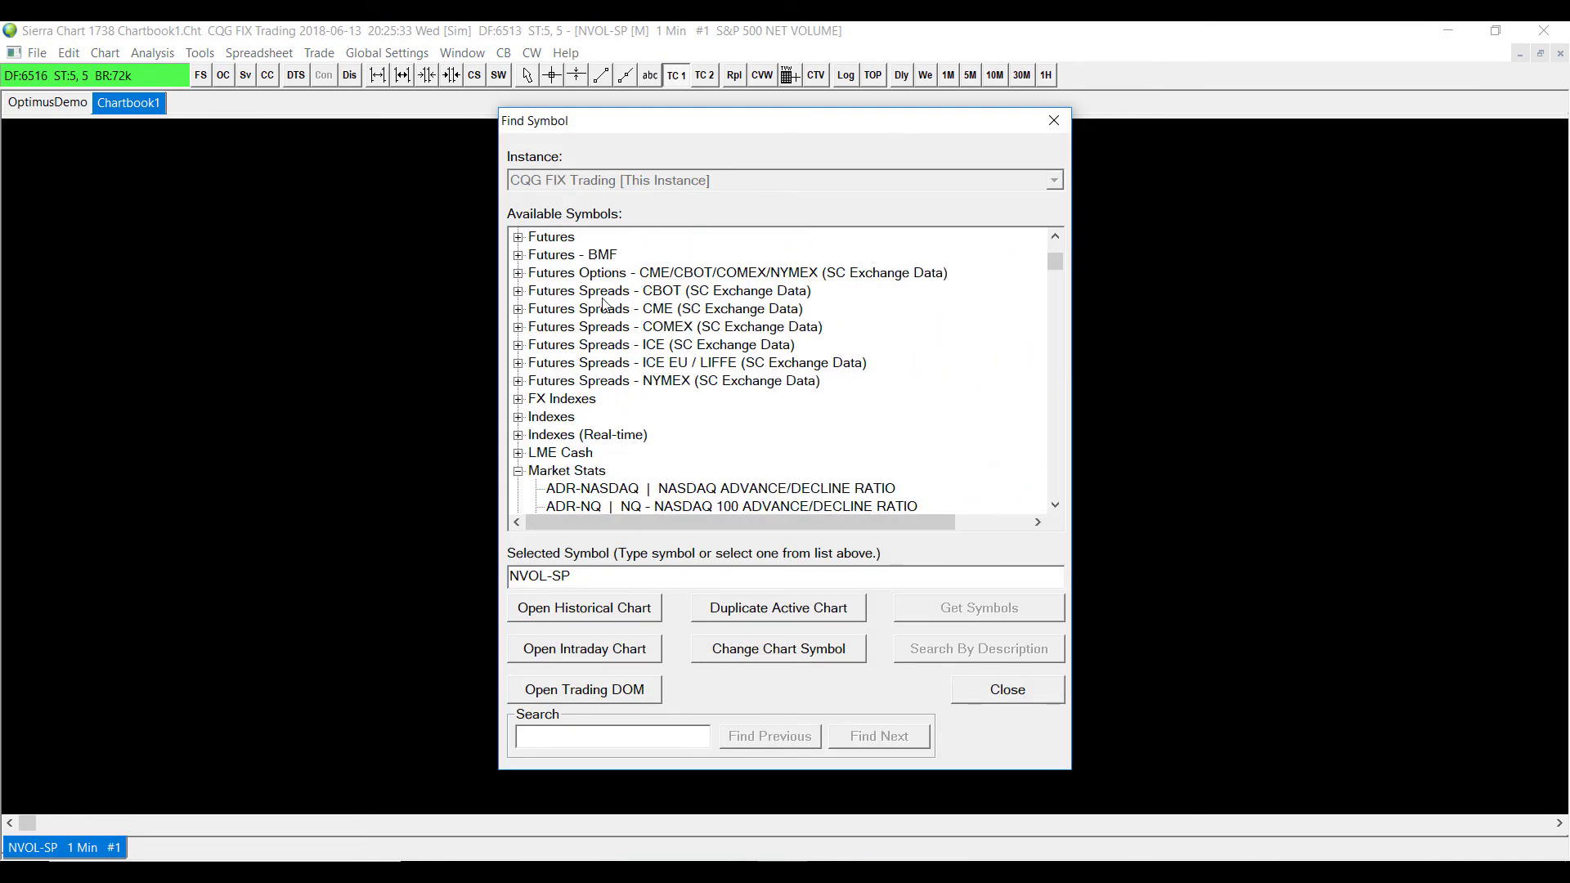
left_click(518, 237)
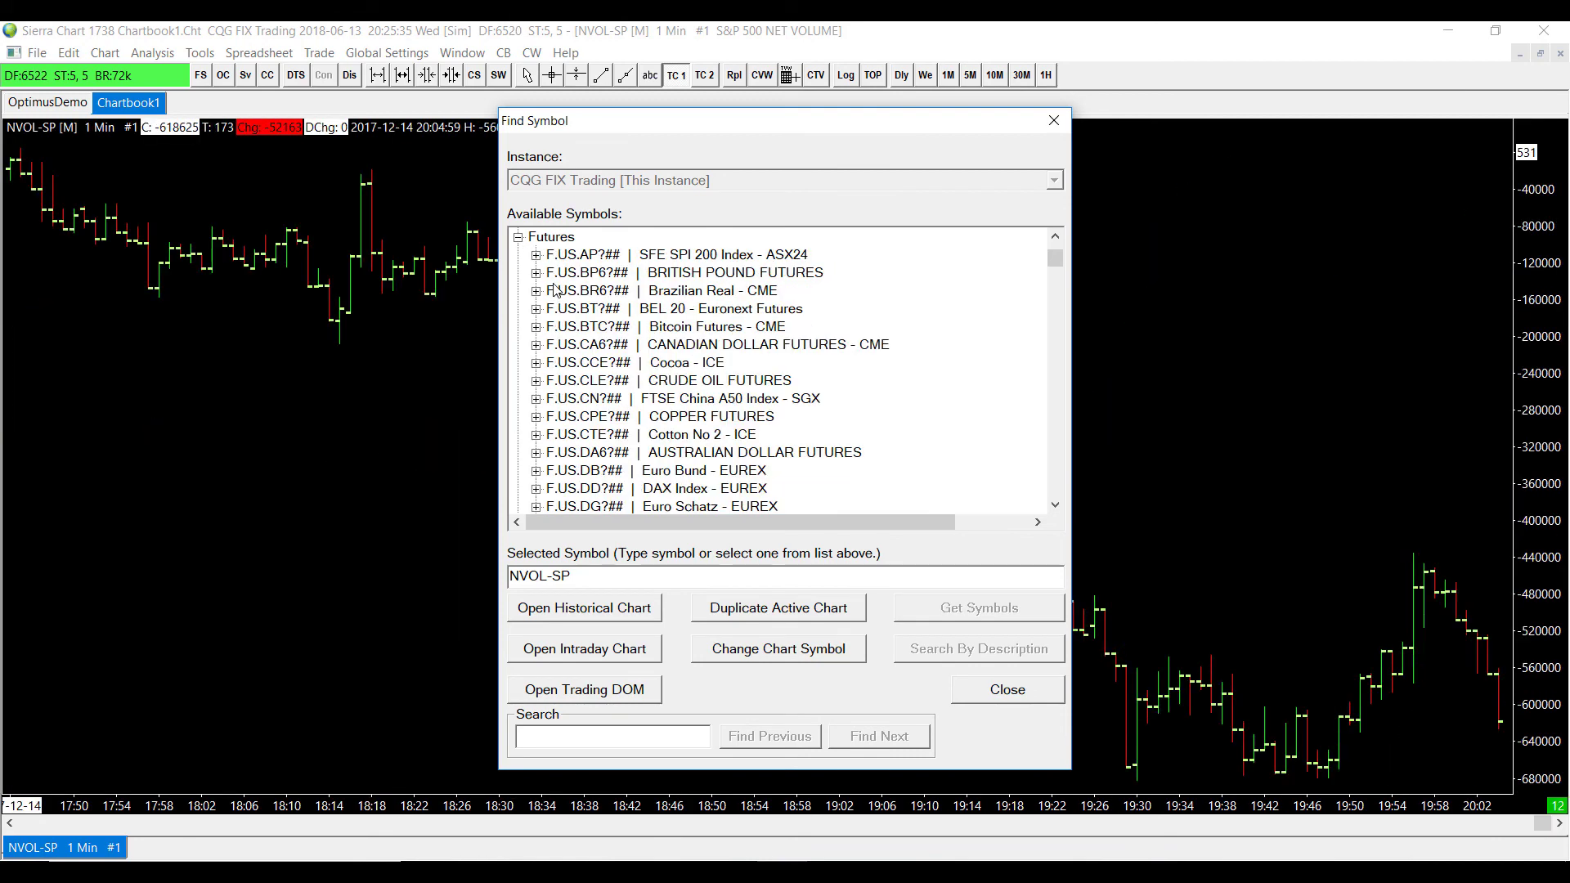
scroll(654, 376, "down", 7)
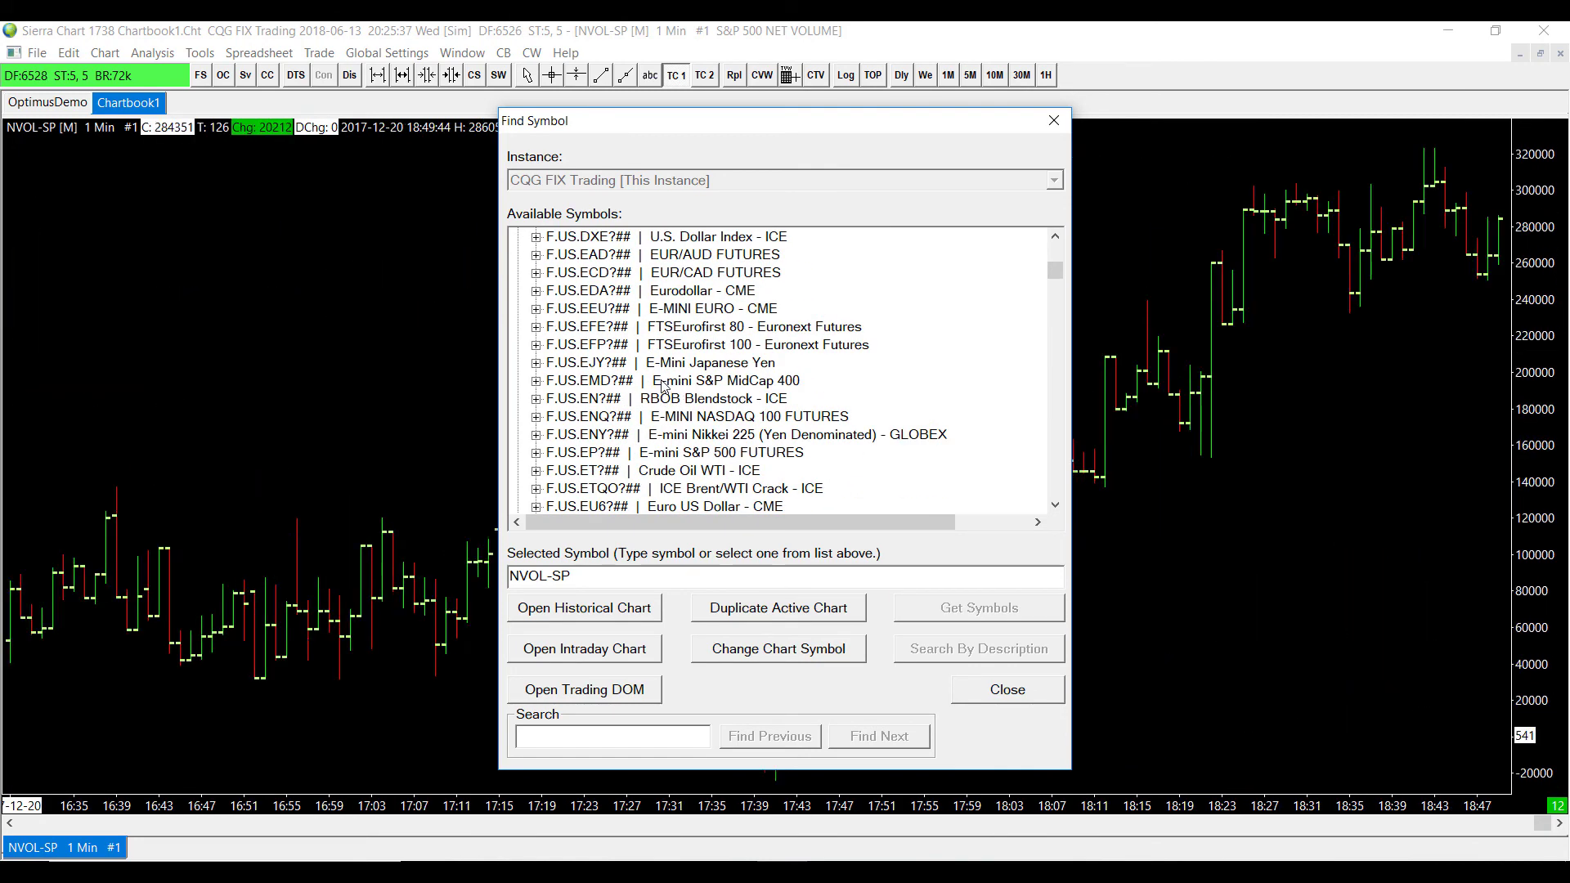
left_click(680, 382)
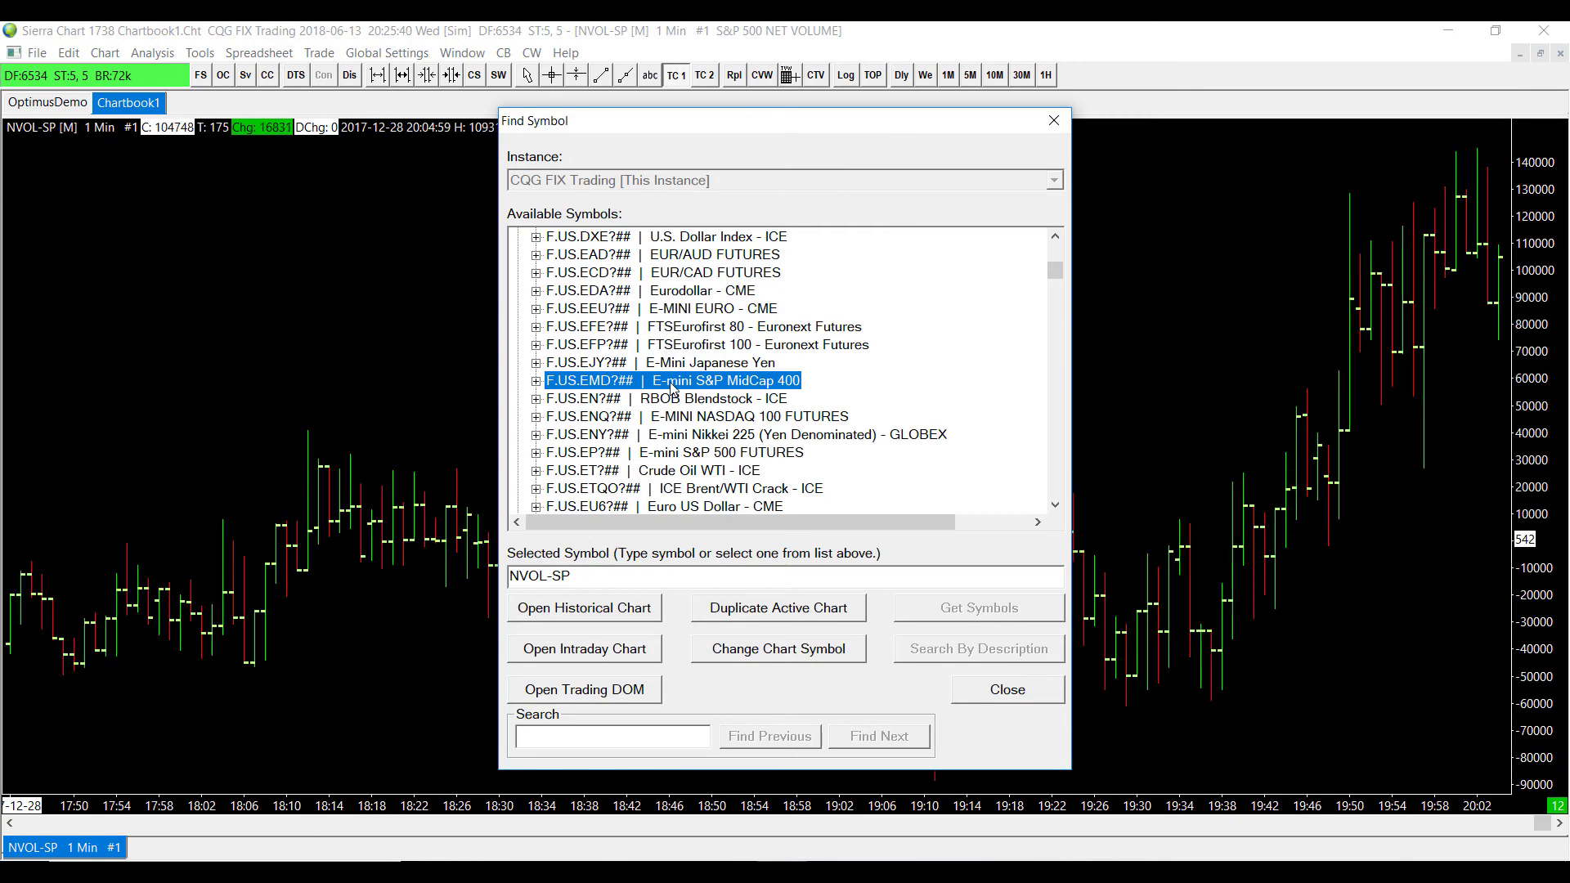
left_click(621, 652)
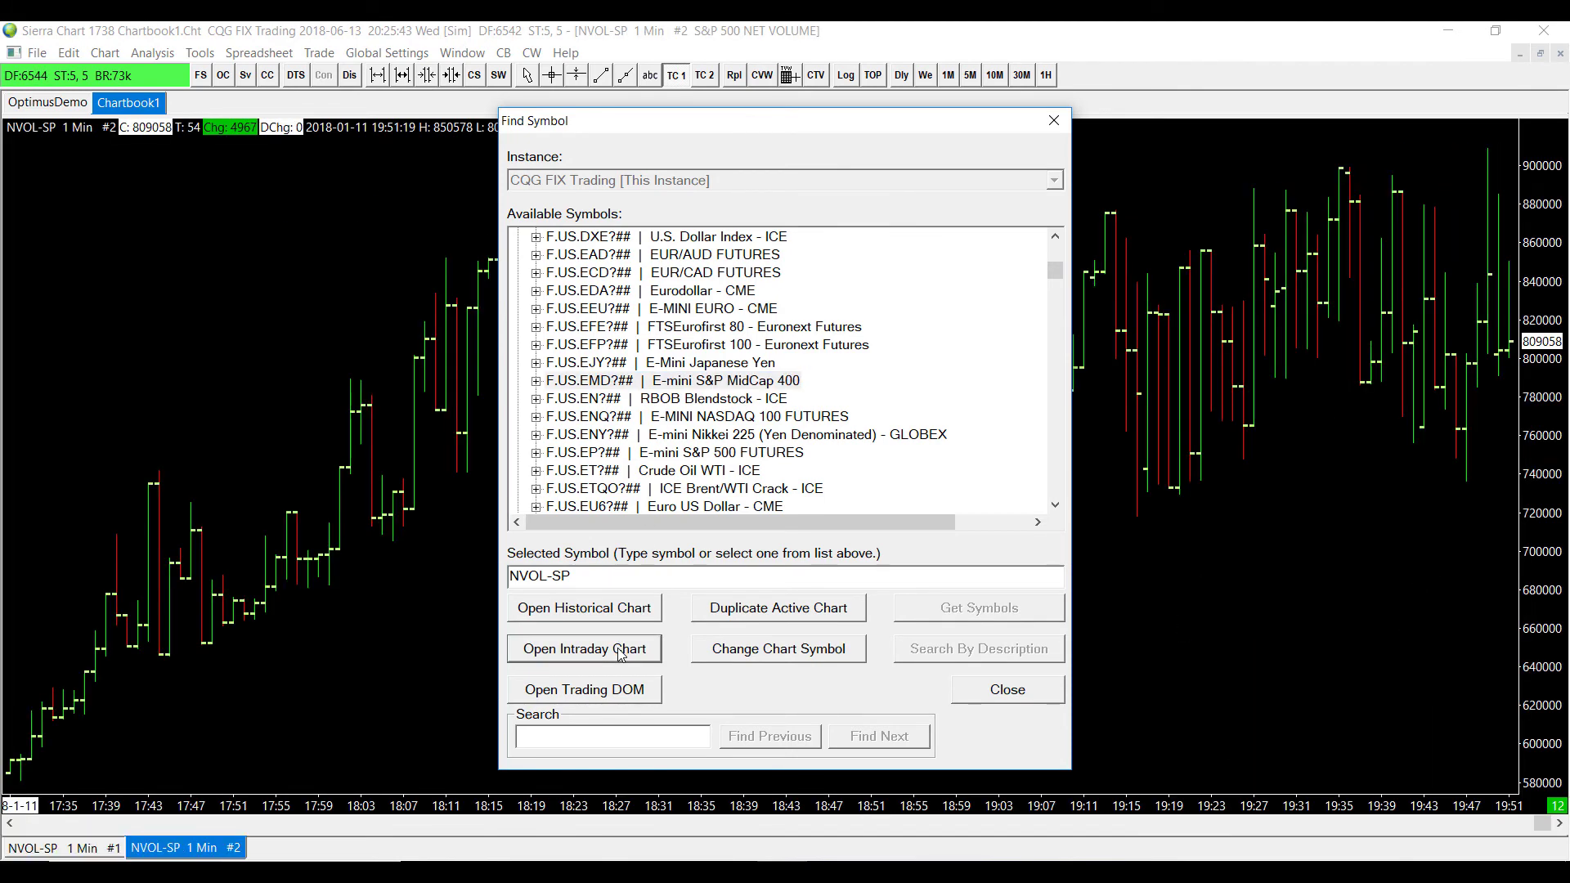
left_click(1053, 121)
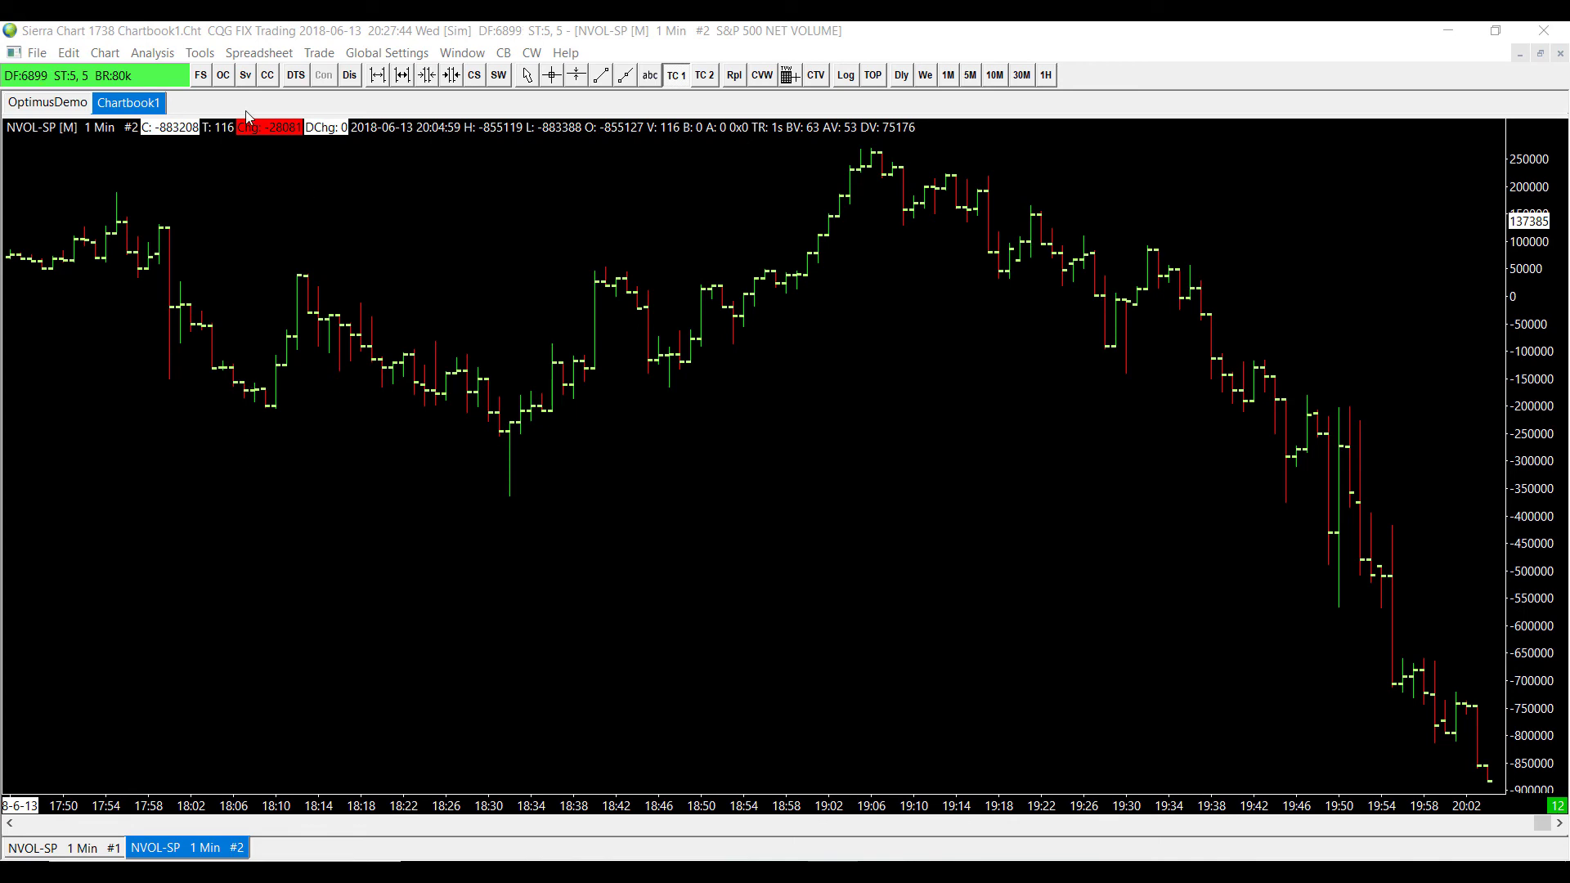
Bring up the Save As dialog for Chartbook1 from the File menu.
right_click(204, 105)
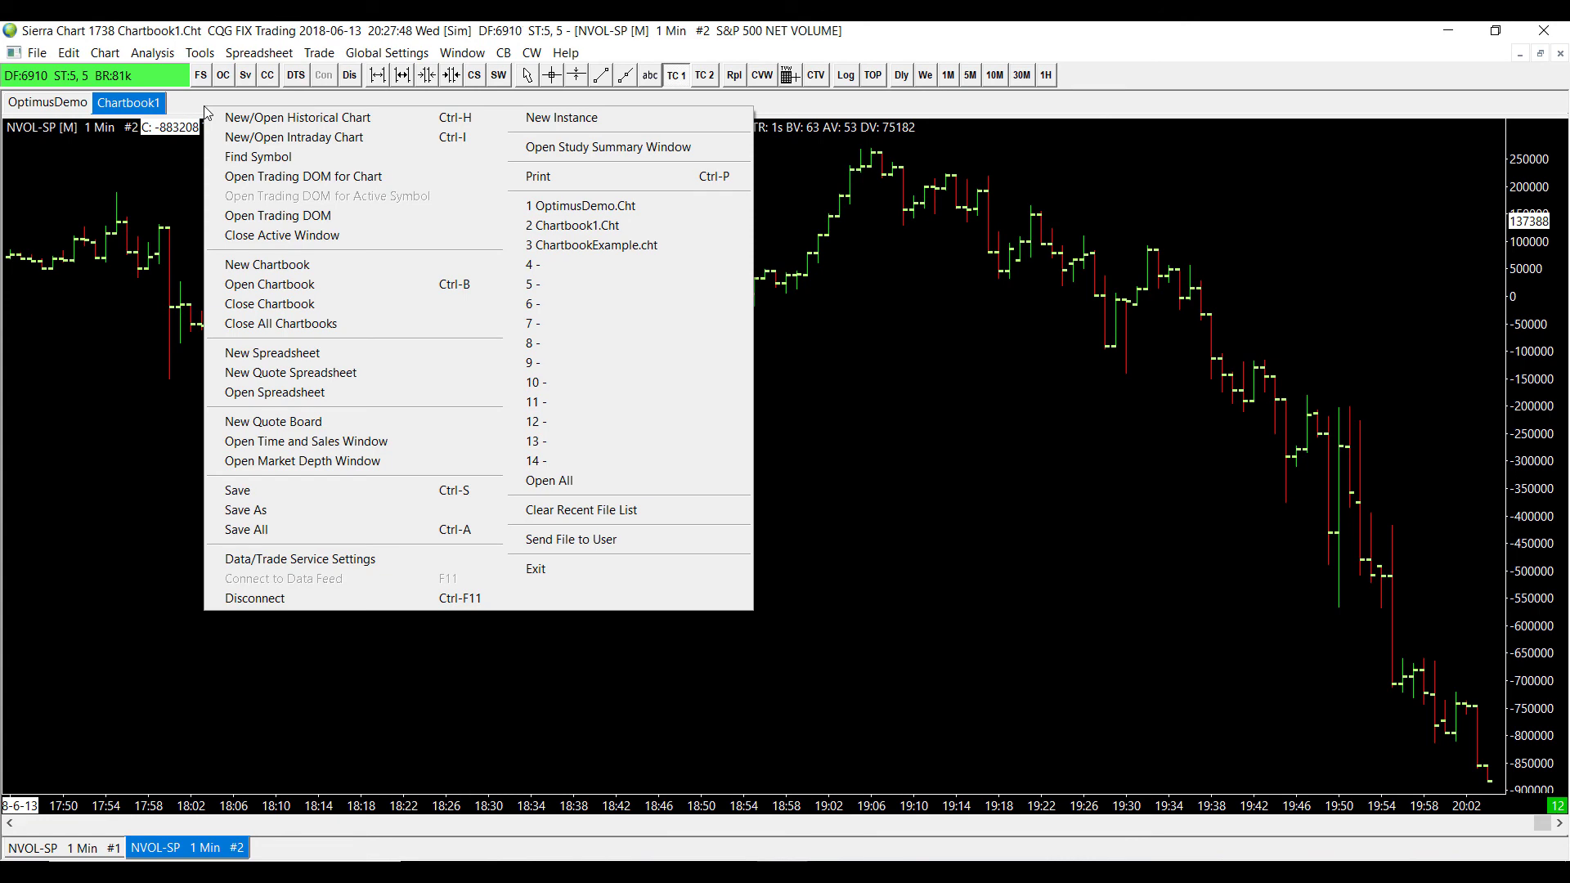
left_click(310, 510)
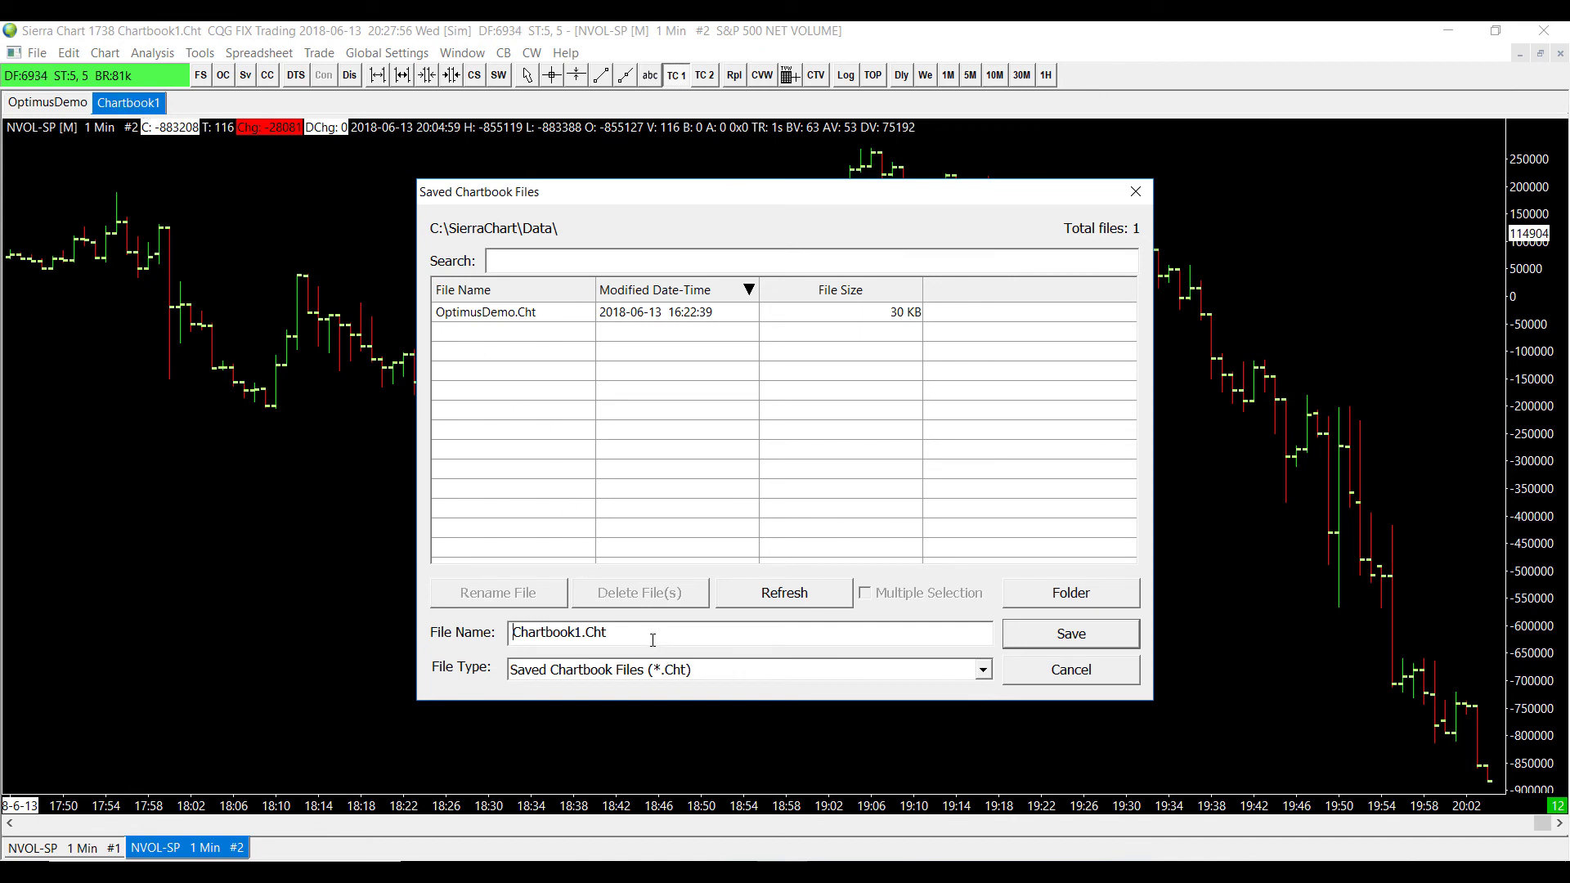
Replace the file name with Optimus2 and save the chartbook.
left_click_drag(613, 633, 485, 634)
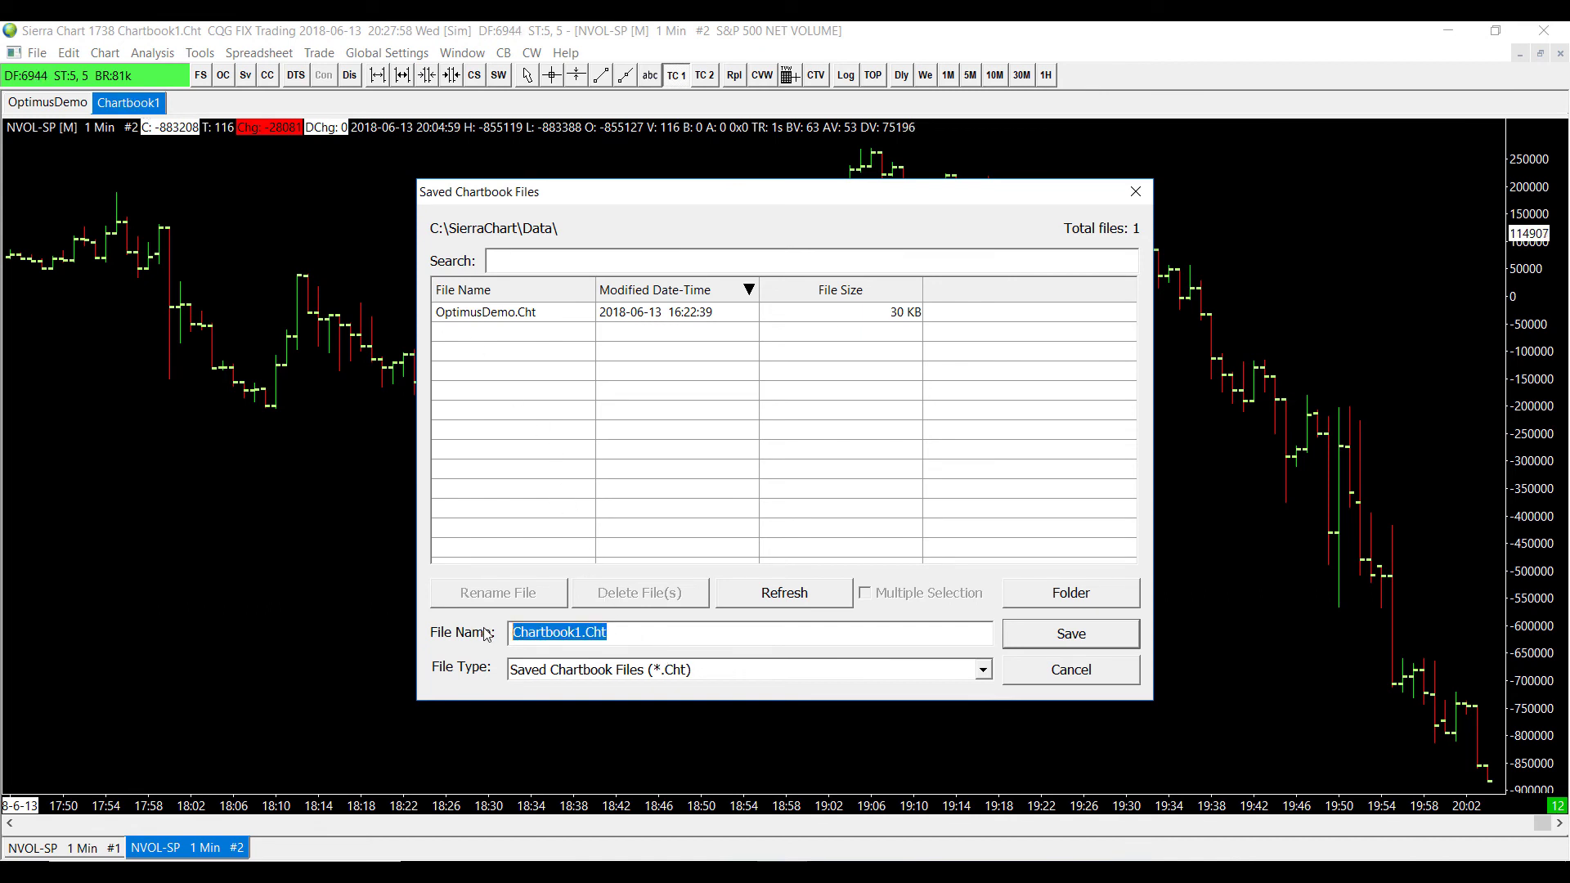
type("Optimus2")
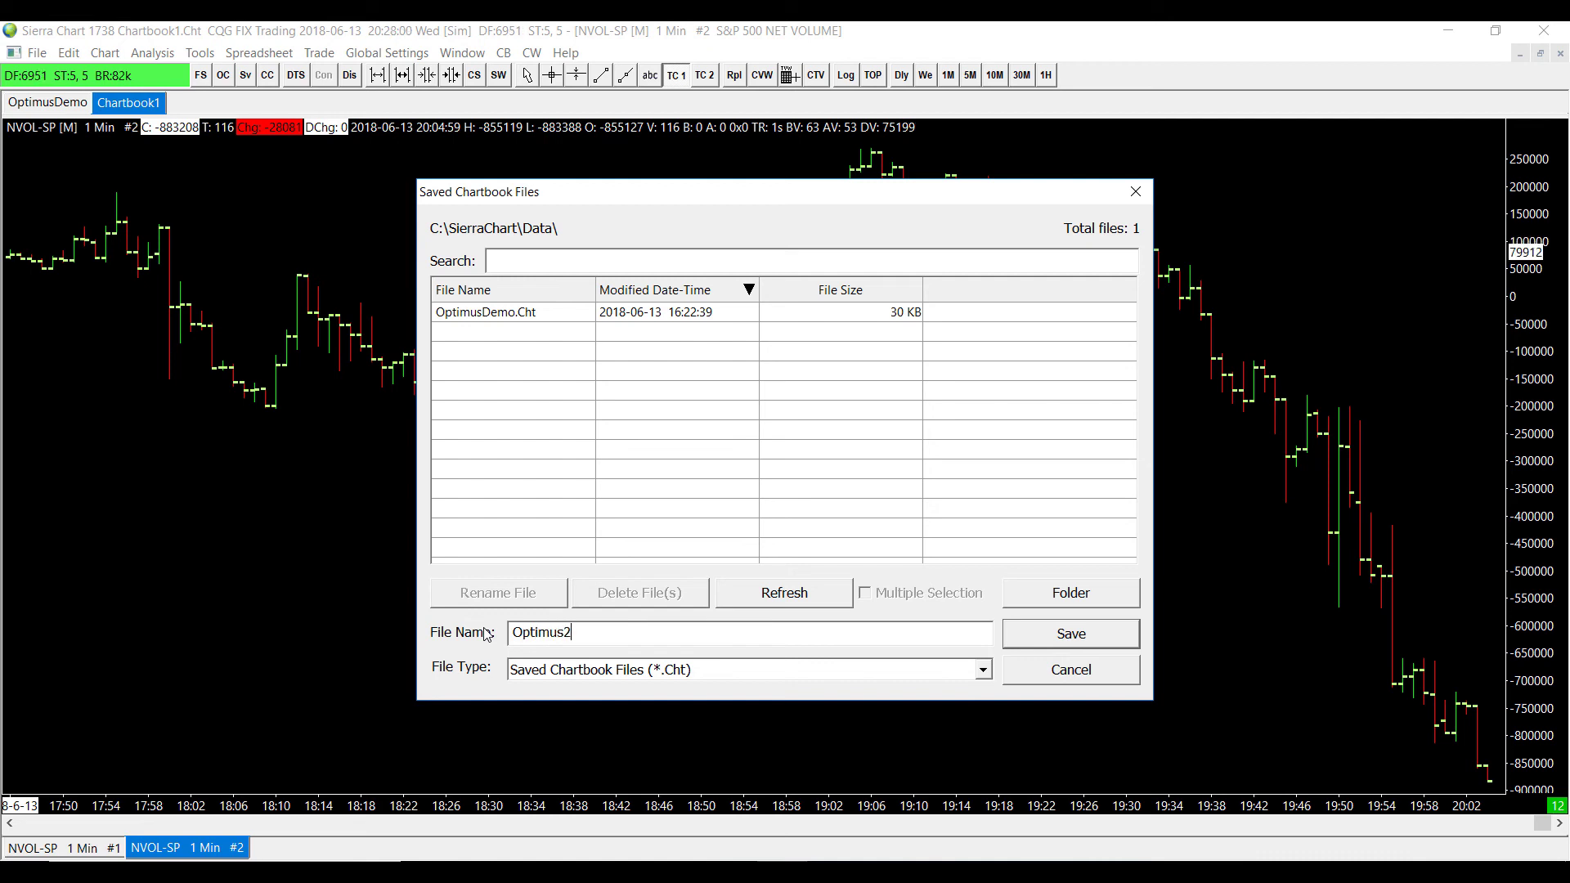
left_click(1071, 634)
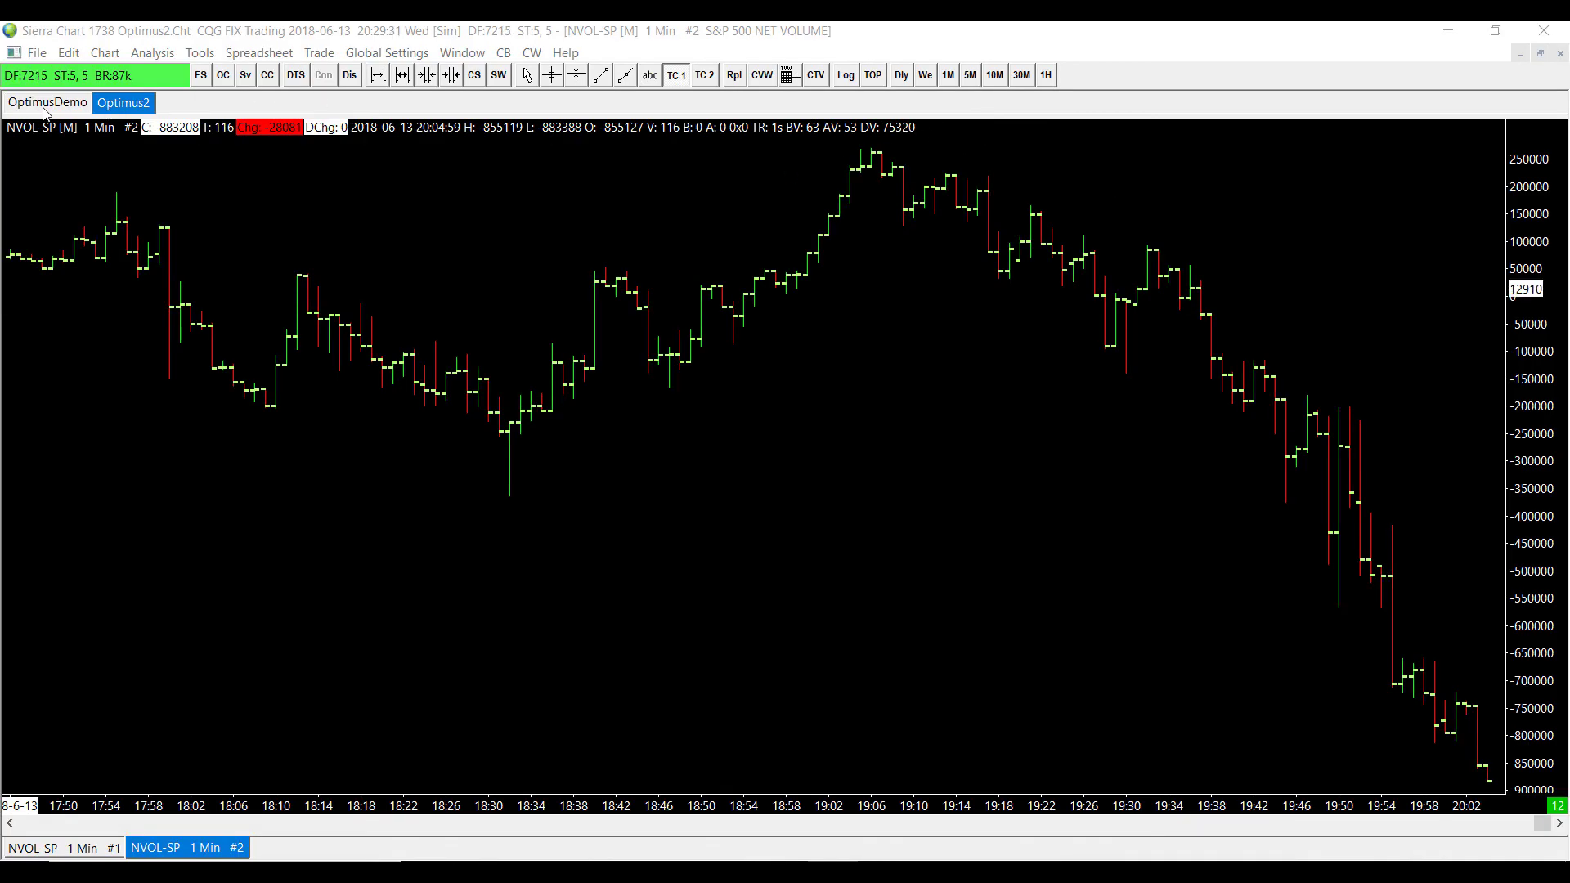
left_click(81, 106)
left_click(106, 105)
left_click(86, 108)
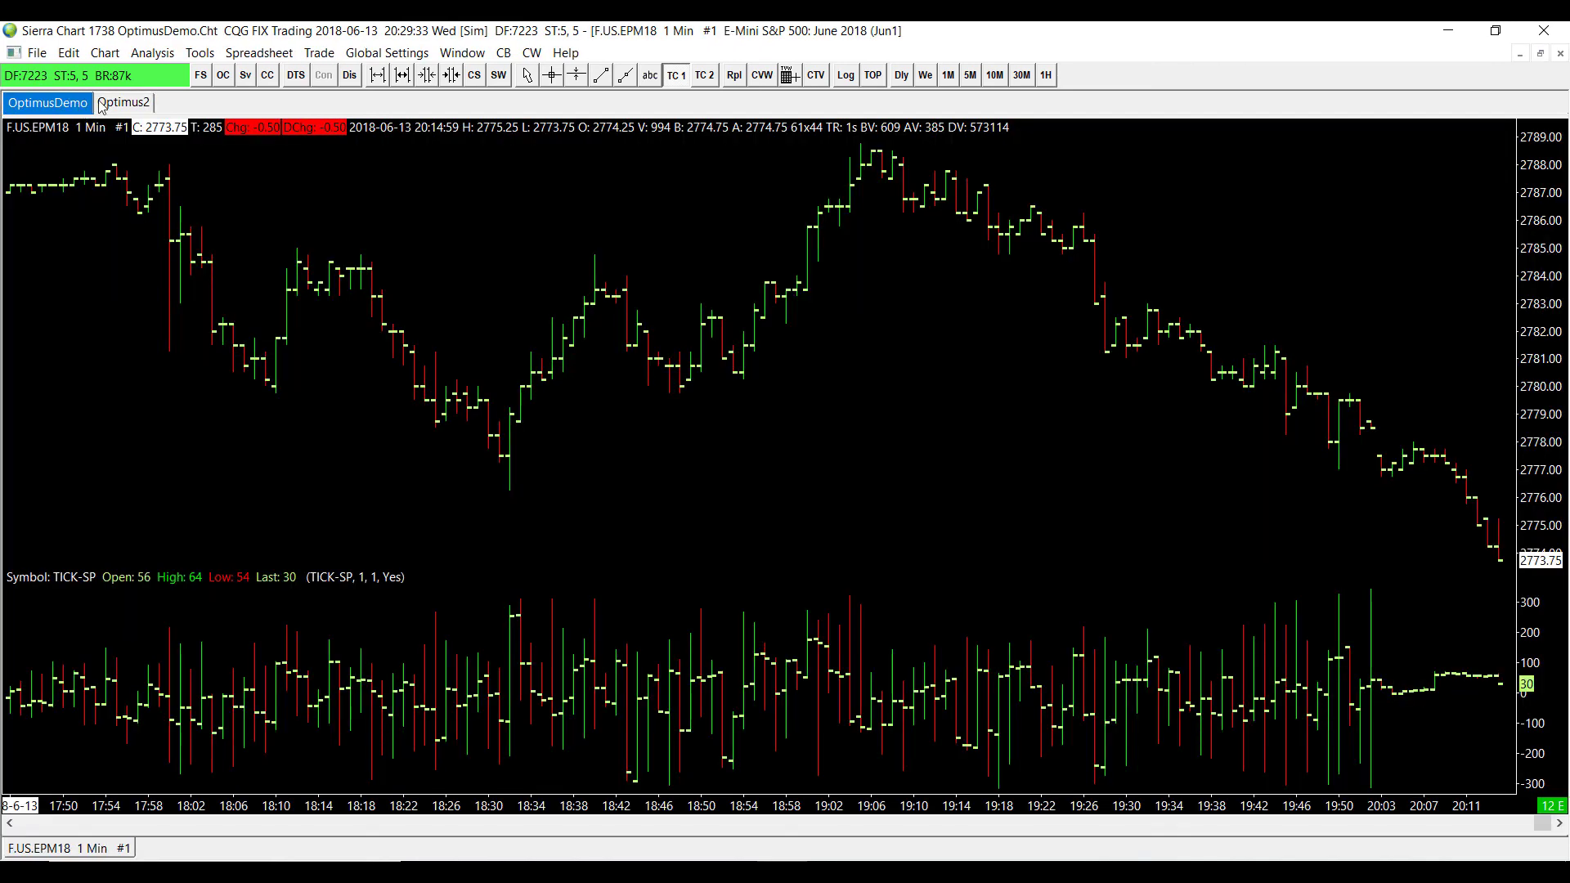
left_click(129, 106)
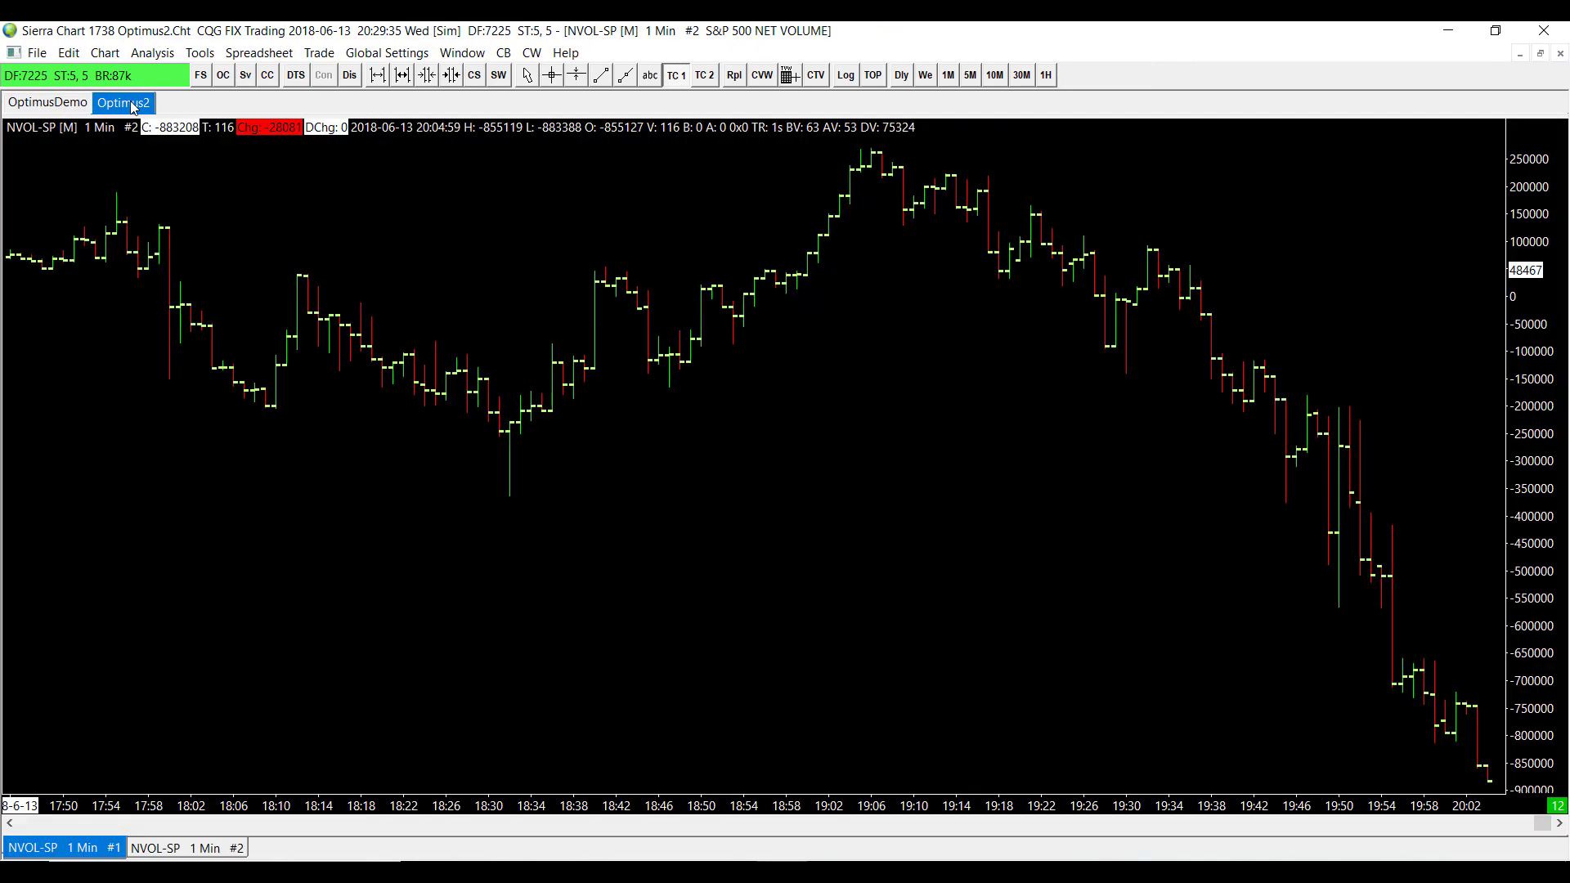
left_click(54, 109)
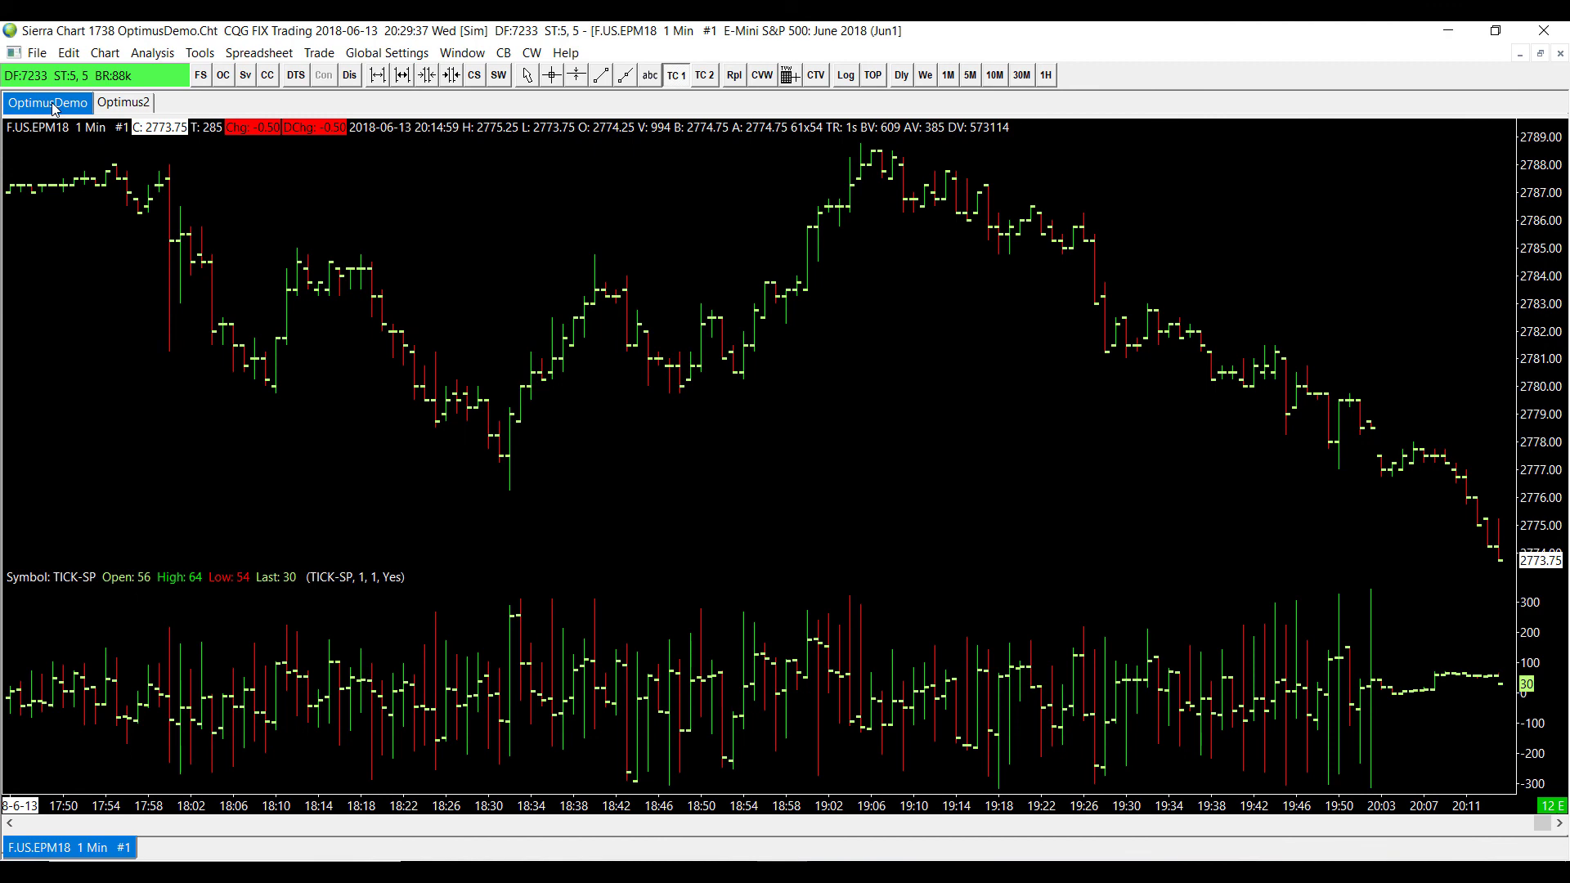
left_click(120, 107)
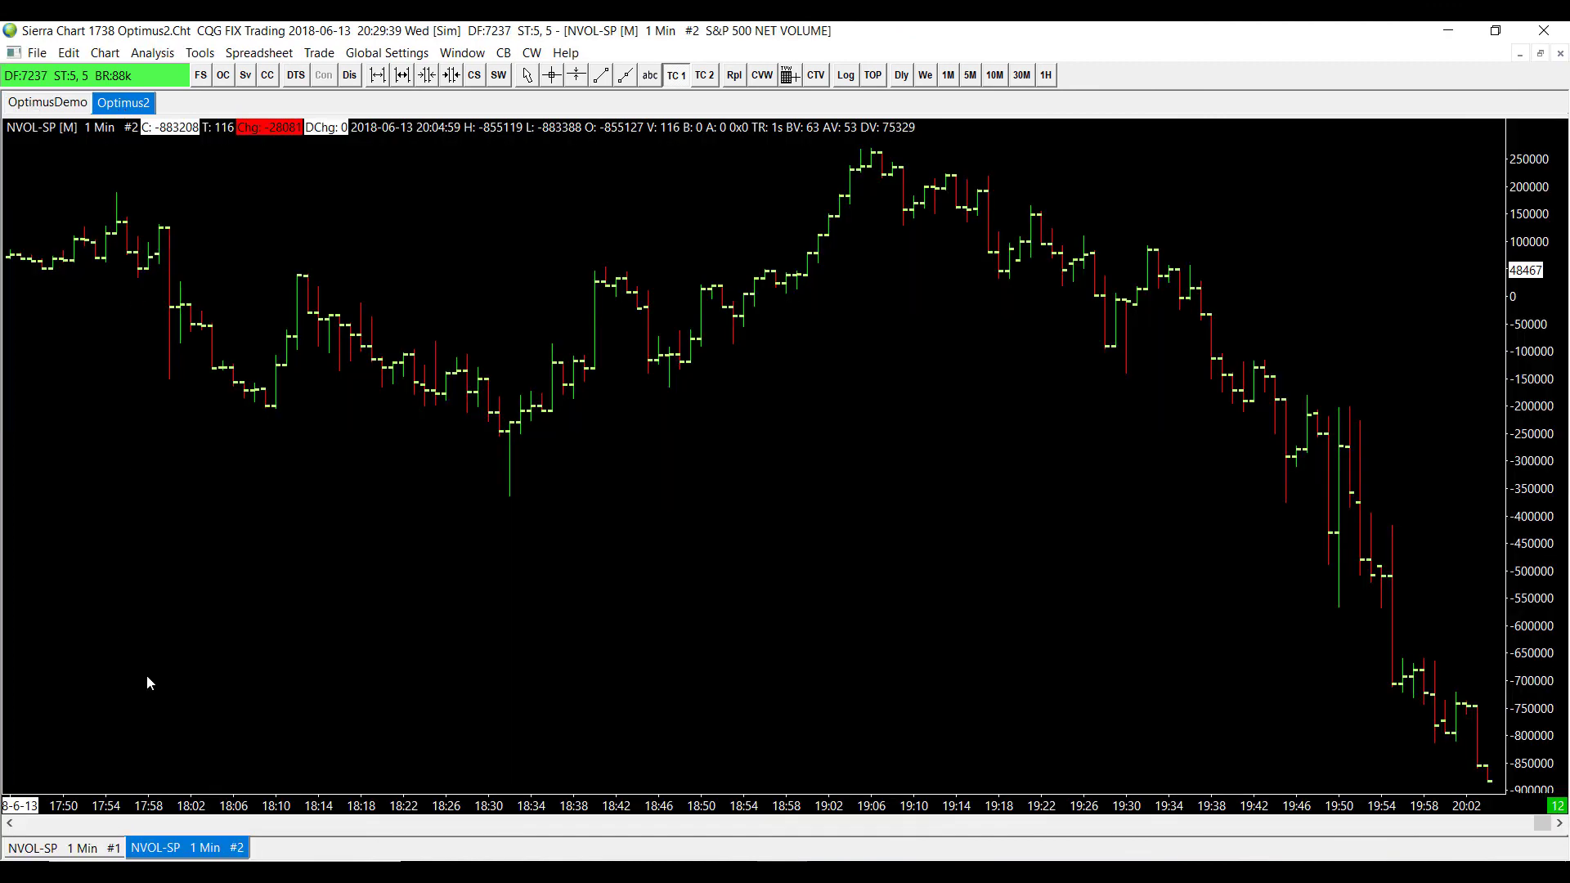